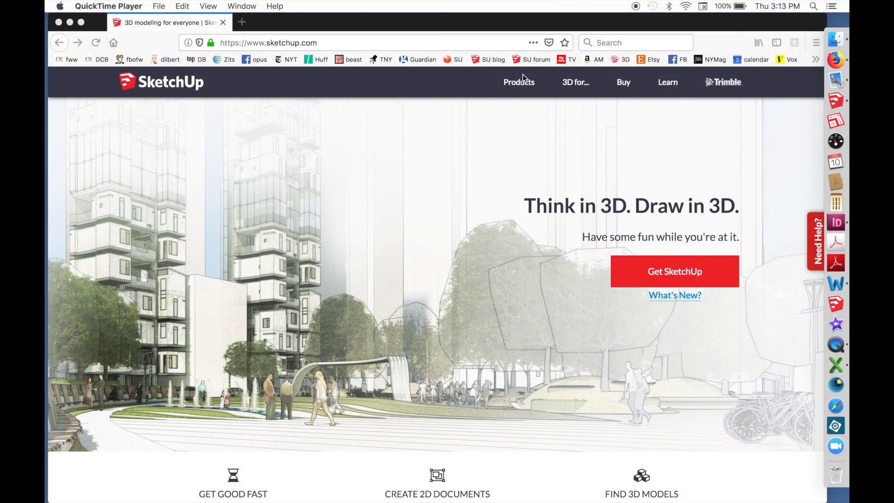
# Bring Firefox forward showing the SketchUp All Downloads page at sketchup.com/download/all.
pyautogui.click(529, 87)
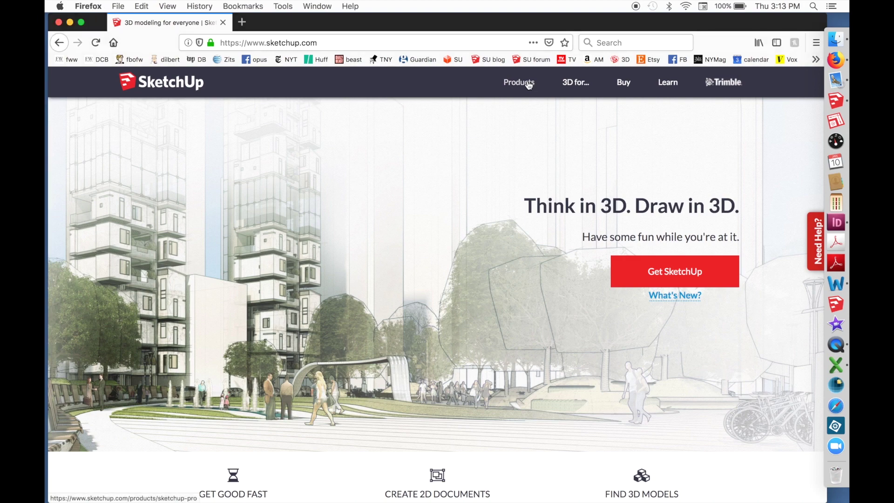
pyautogui.moveTo(529, 87)
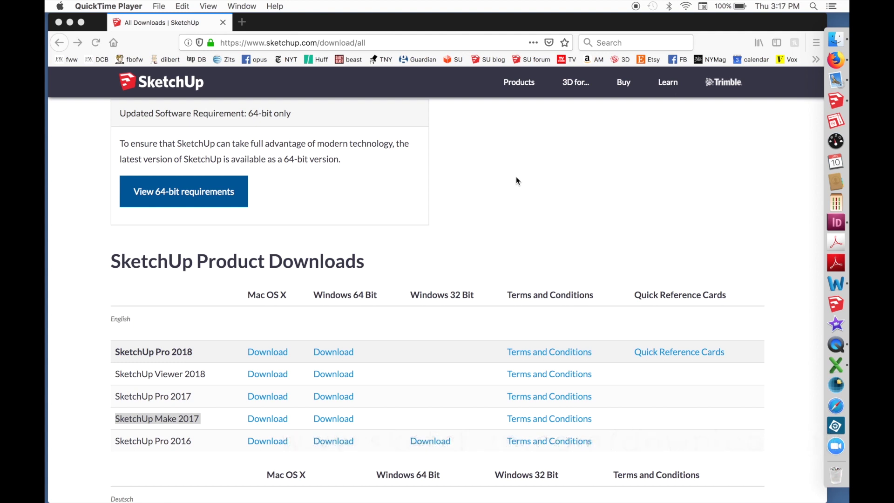
# Bring Firefox forward on the SketchUp Free product page at sketchup.com/products/sketchup-free.
pyautogui.click(96, 423)
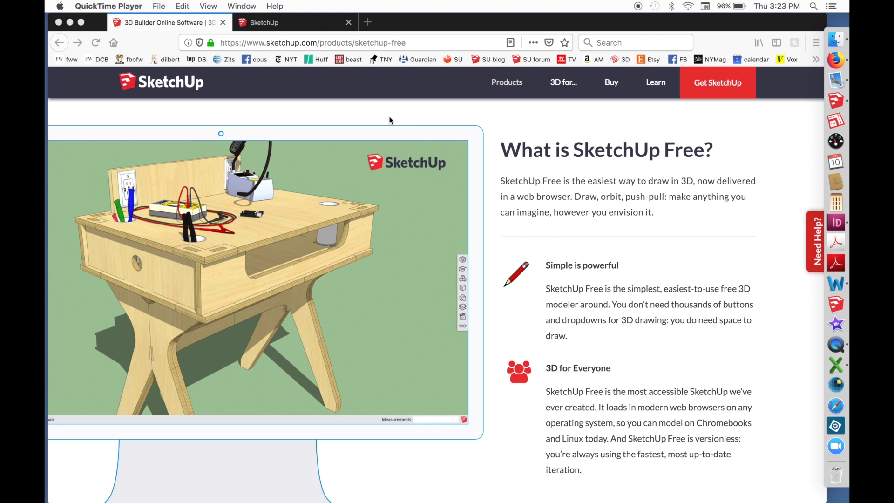
# Switch to the Firefox tab running the SketchUp Free web modeler.
pyautogui.click(272, 22)
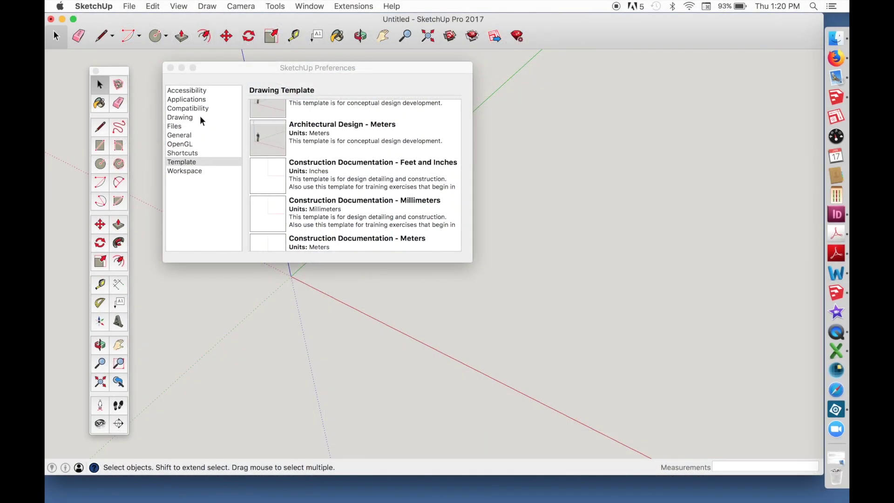
# Scroll up and down the Preferences Template list to compare the drawing templates.
pyautogui.scroll(5, 309, 191)
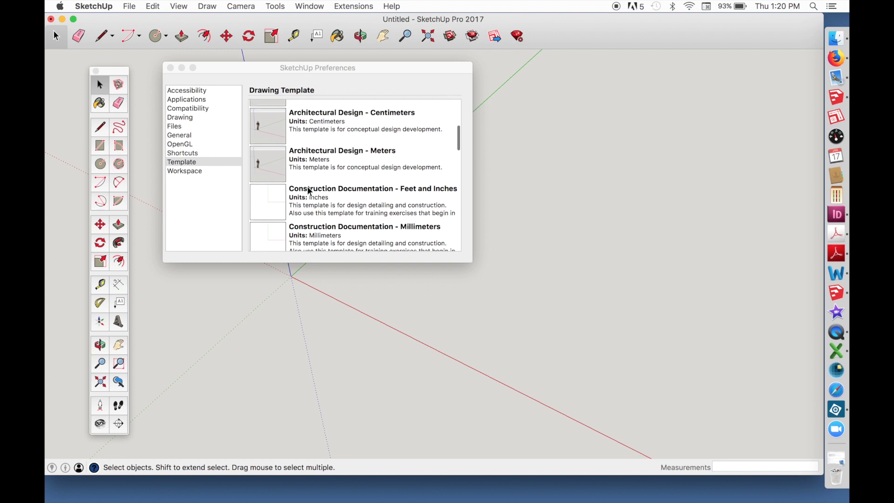
pyautogui.scroll(2, 310, 191)
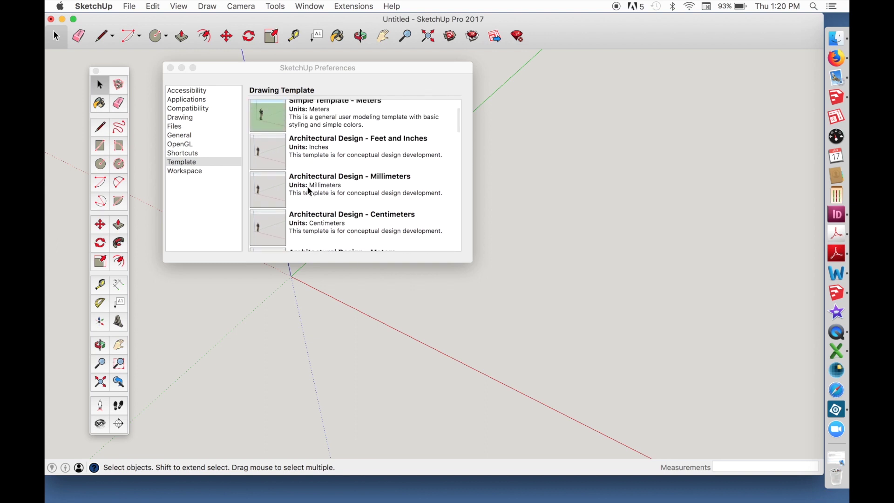
pyautogui.scroll(-1, 310, 191)
pyautogui.scroll(-5, 310, 191)
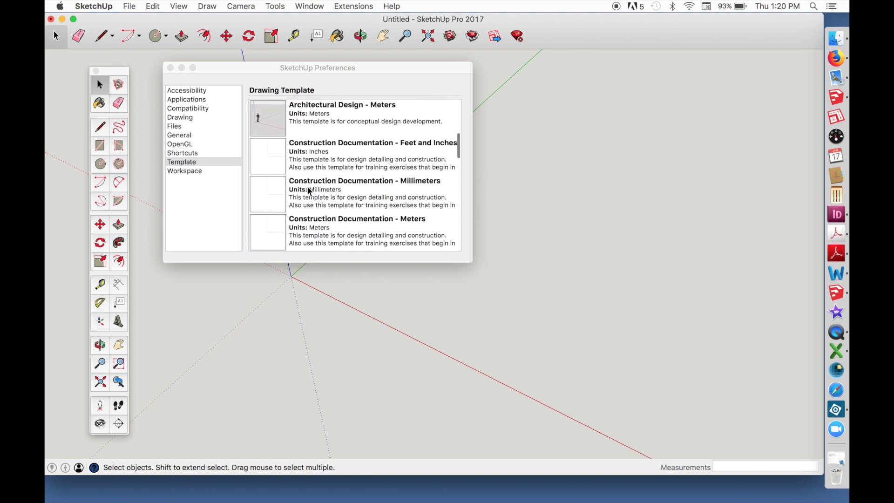
pyautogui.scroll(-1, 310, 191)
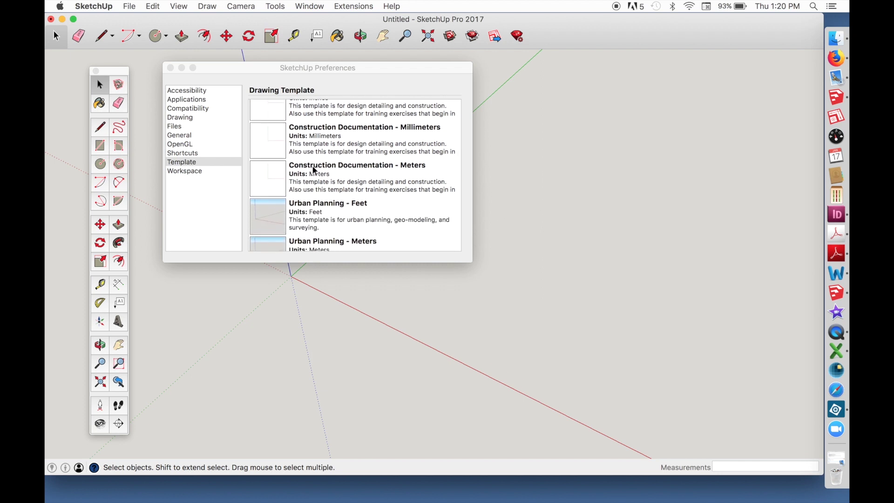
pyautogui.scroll(-1, 314, 171)
pyautogui.scroll(-6, 315, 171)
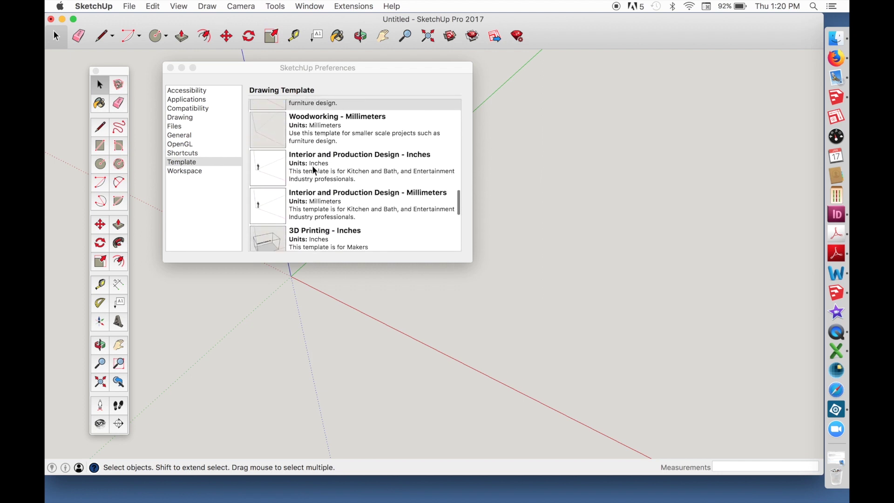
pyautogui.scroll(2, 315, 170)
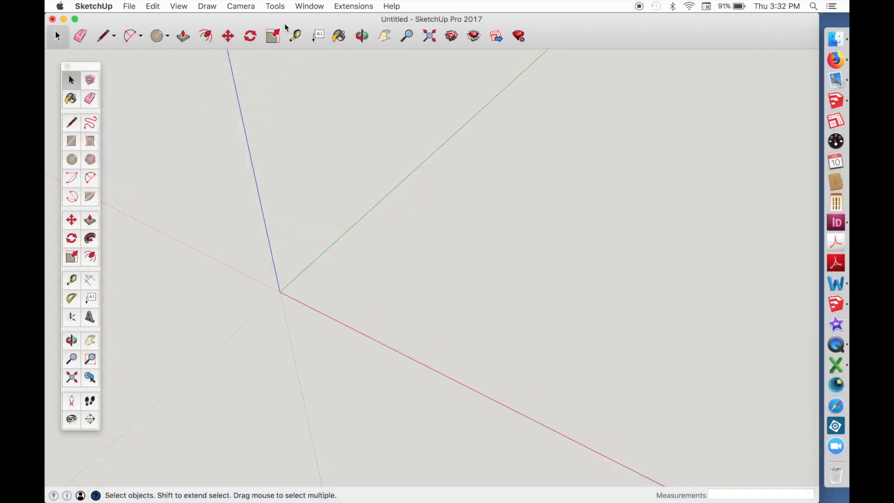
# Set the Woodworking Style's edge Profiles width to 1 under Styles > Edit.
pyautogui.click(304, 9)
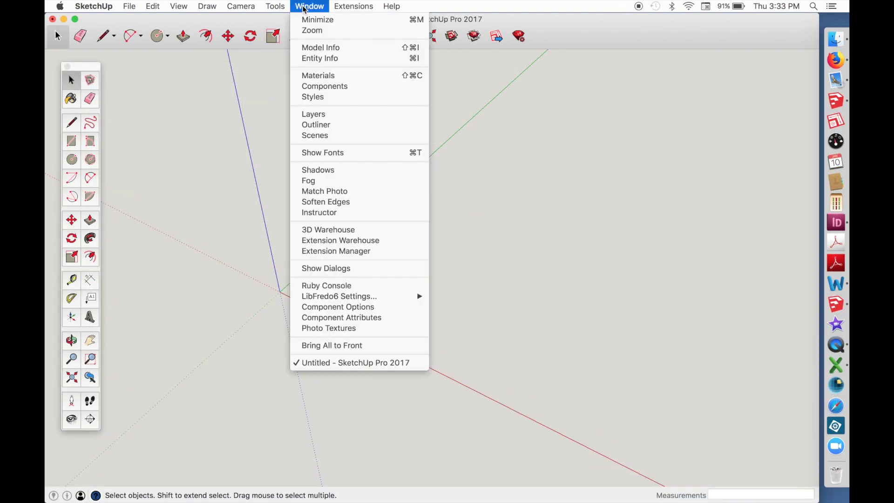
pyautogui.click(314, 98)
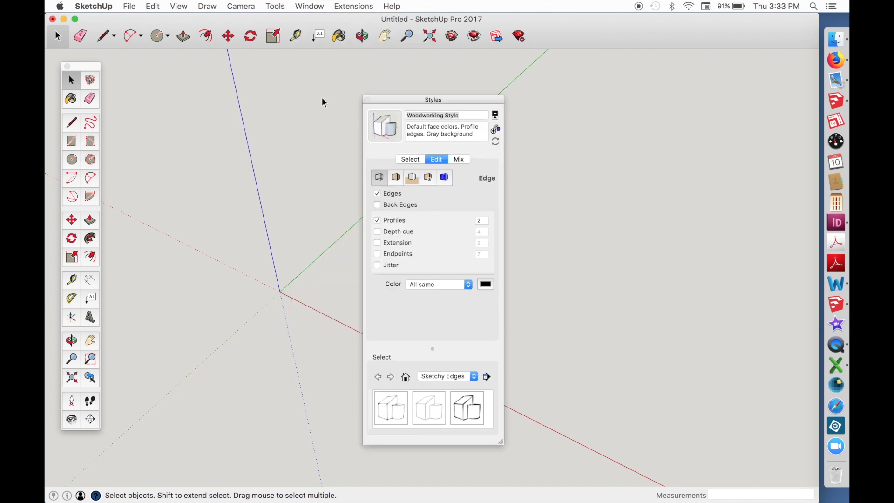
pyautogui.click(438, 162)
pyautogui.click(380, 179)
pyautogui.click(482, 222)
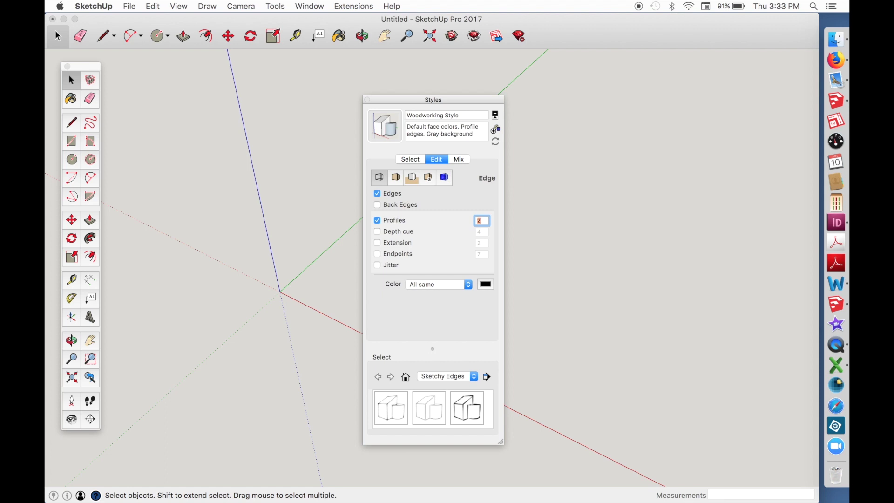
pyautogui.write('1')
# Set the style's background colour to Red 255, Green 255, Blue 249 (near white).
pyautogui.click(412, 182)
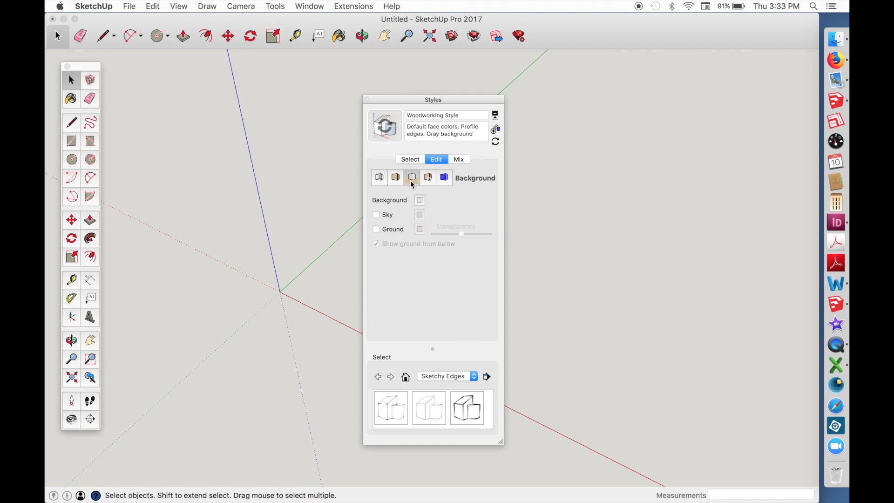
pyautogui.click(421, 204)
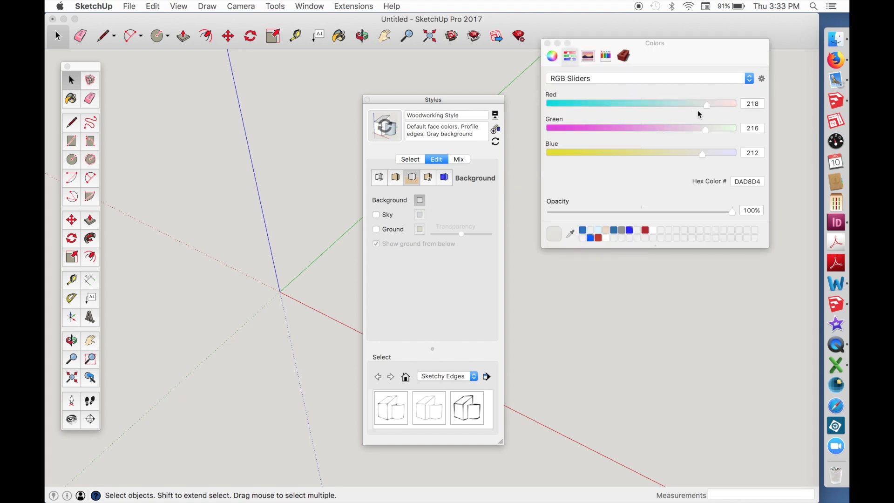
pyautogui.moveTo(706, 105); pyautogui.dragTo(746, 106)
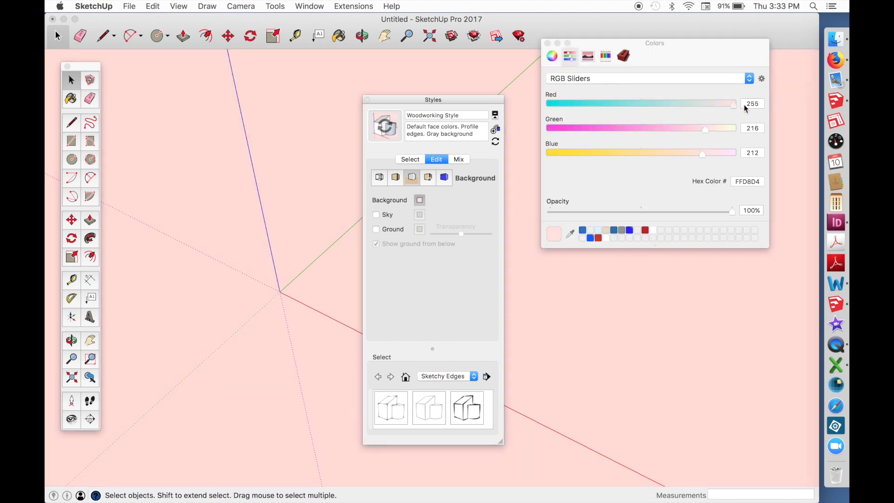
pyautogui.moveTo(707, 133); pyautogui.dragTo(745, 133)
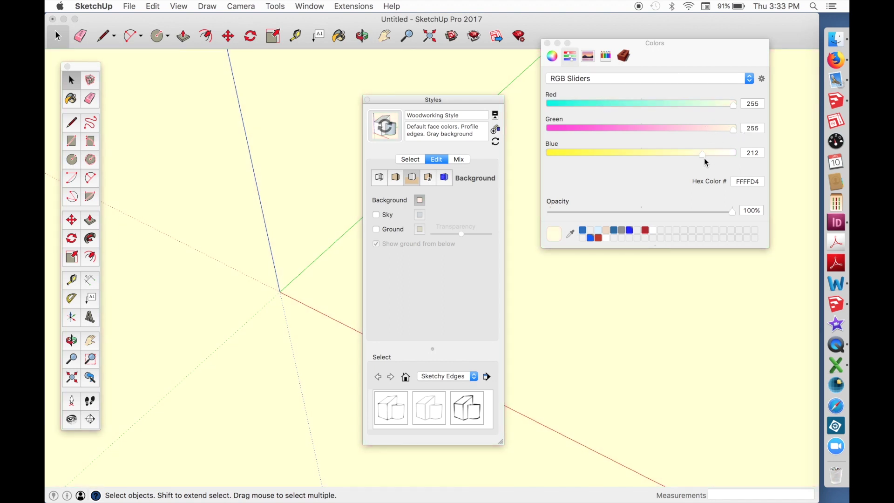
pyautogui.moveTo(703, 155); pyautogui.dragTo(737, 155)
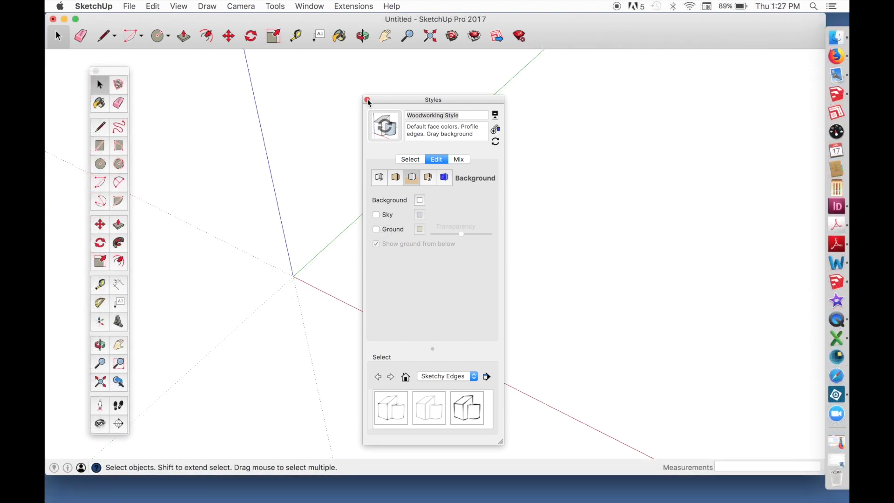
# Close Styles and set Model Info length units from Architectural to Fractional inches.
pyautogui.click(368, 100)
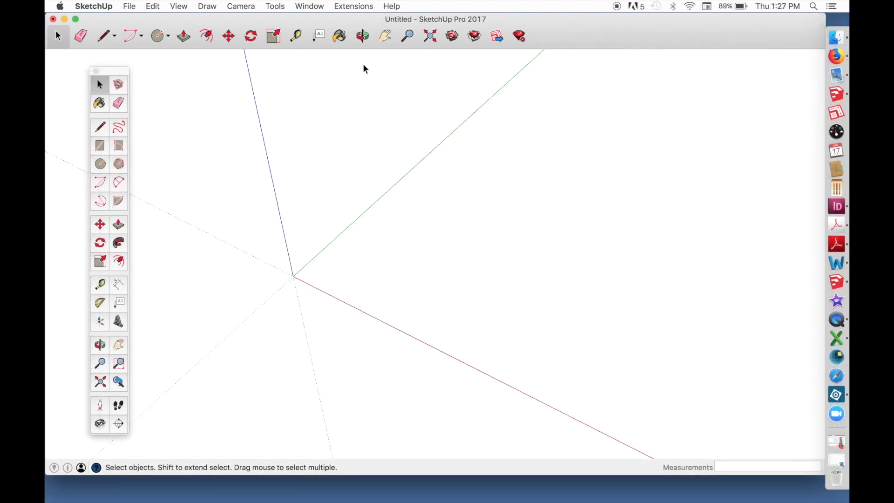
pyautogui.click(317, 7)
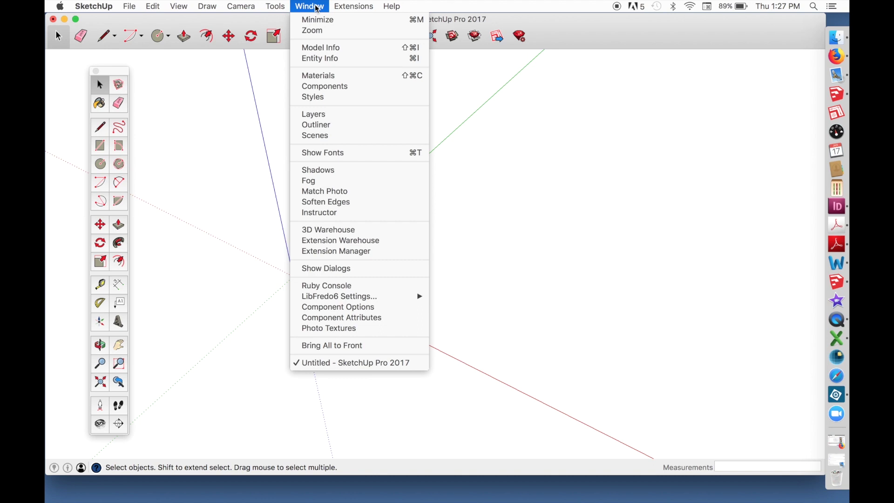
pyautogui.click(327, 49)
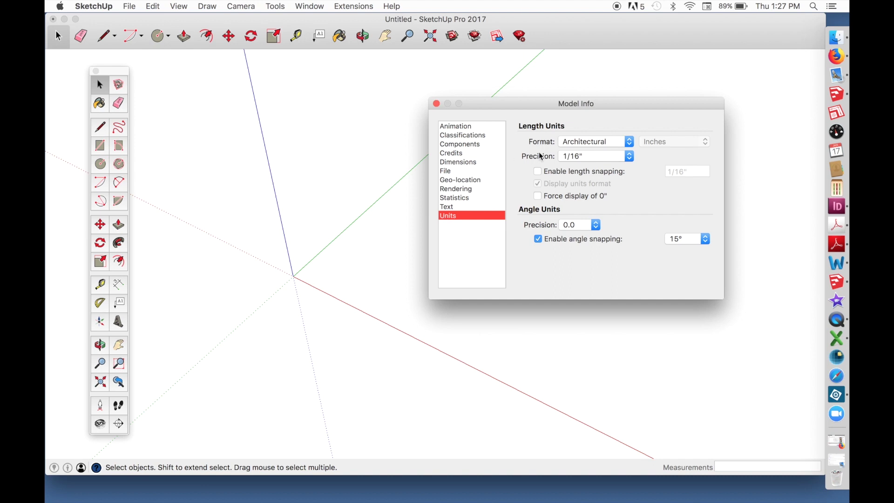
pyautogui.click(578, 146)
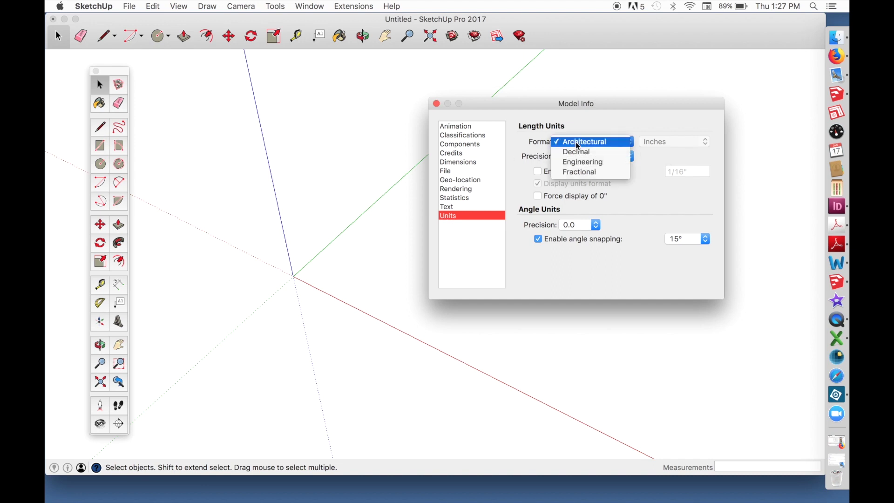
pyautogui.click(586, 177)
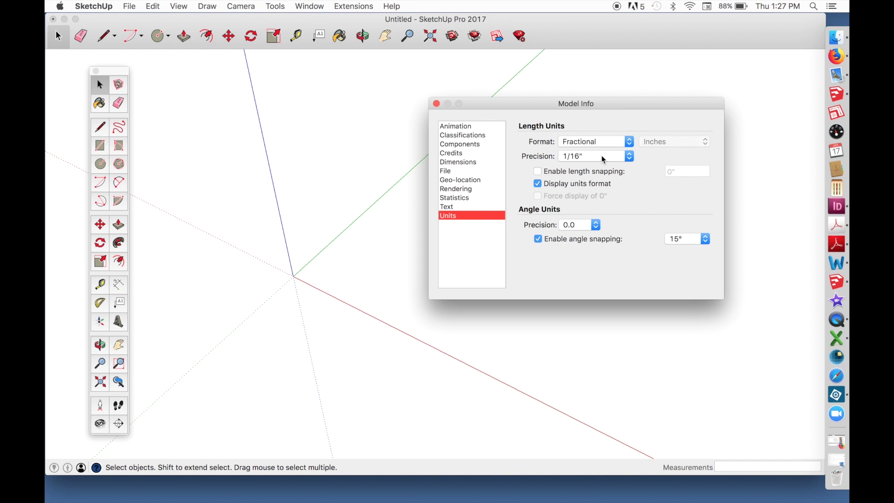
pyautogui.click(437, 103)
pyautogui.click(130, 5)
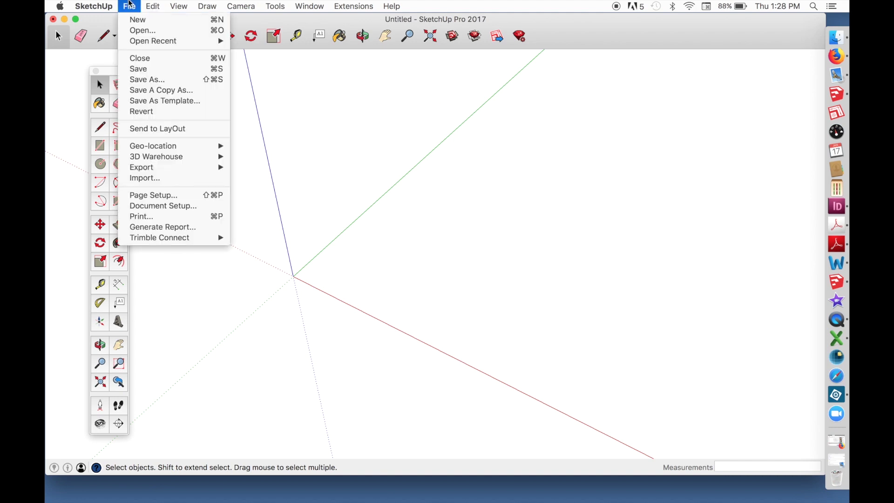
# Save the current setup as a template named 'dh temp'.
pyautogui.click(155, 106)
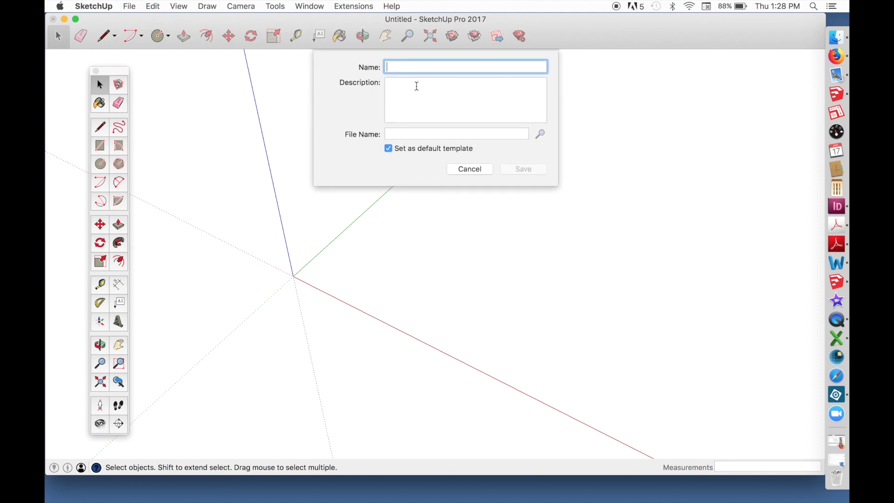
pyautogui.write('dh temp')
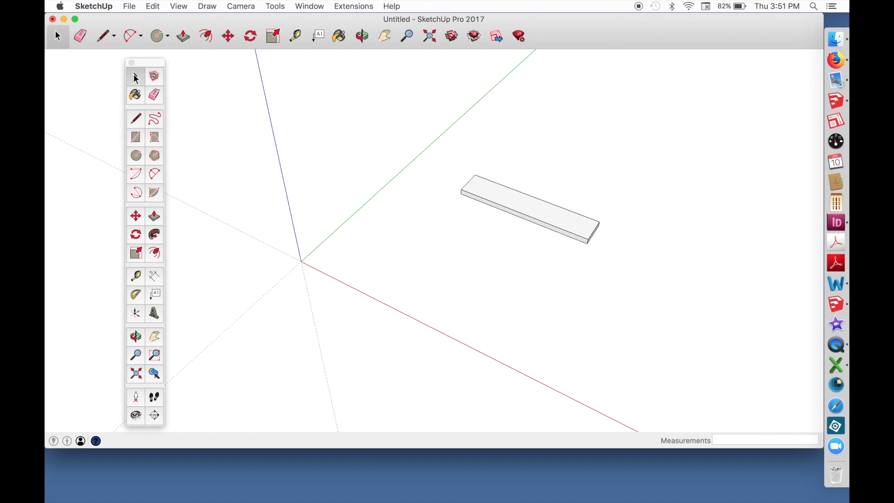
pyautogui.click(136, 75)
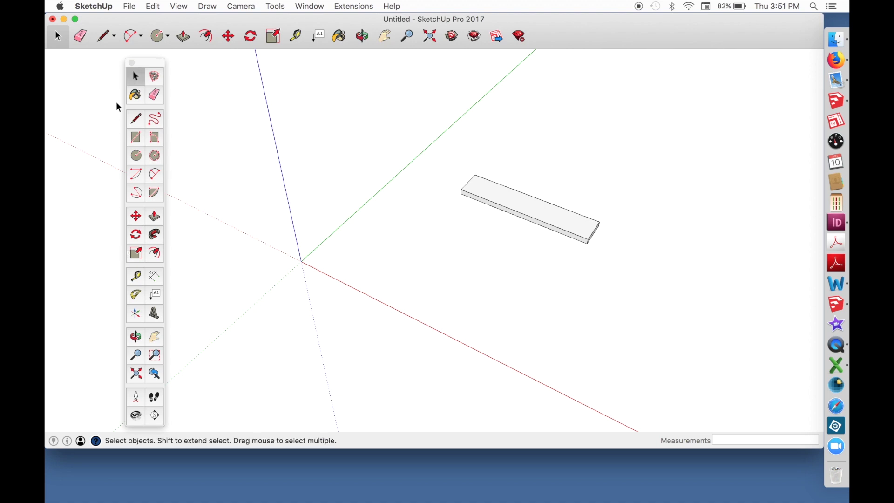
pyautogui.click(135, 119)
pyautogui.click(406, 233)
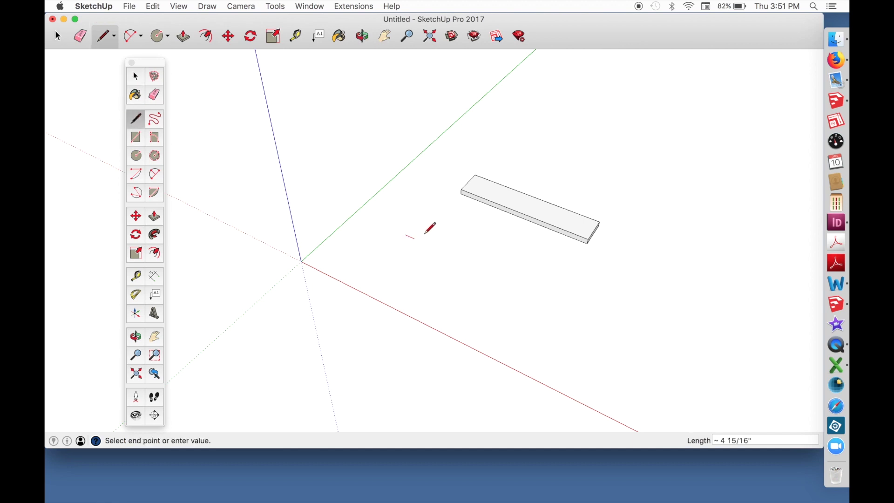
pyautogui.click(554, 300)
pyautogui.click(136, 159)
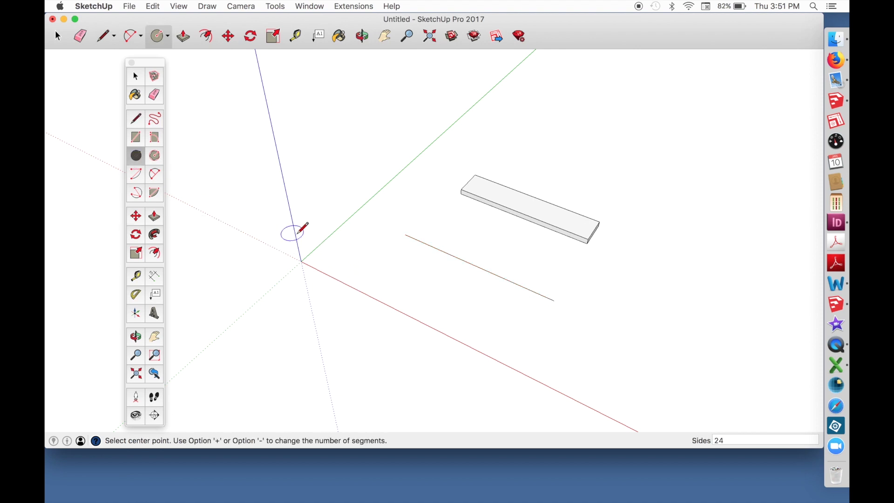
pyautogui.click(302, 262)
pyautogui.click(347, 276)
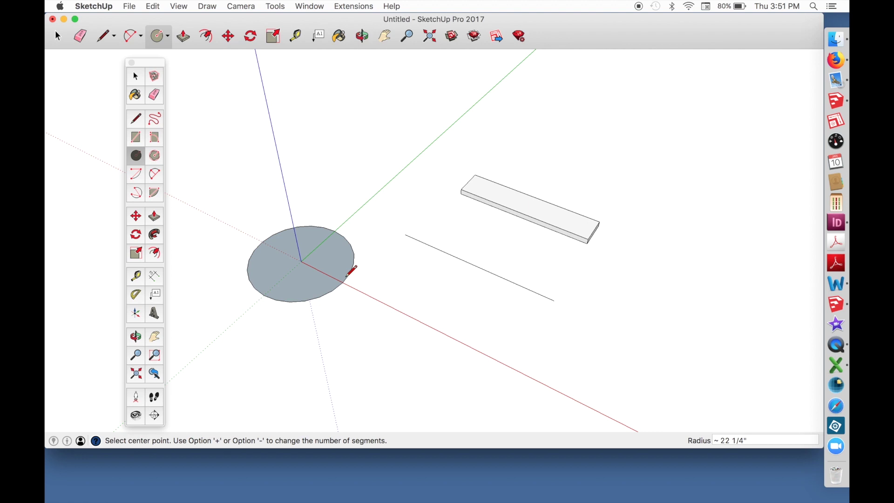
pyautogui.press('super+z')
pyautogui.press('super+z')
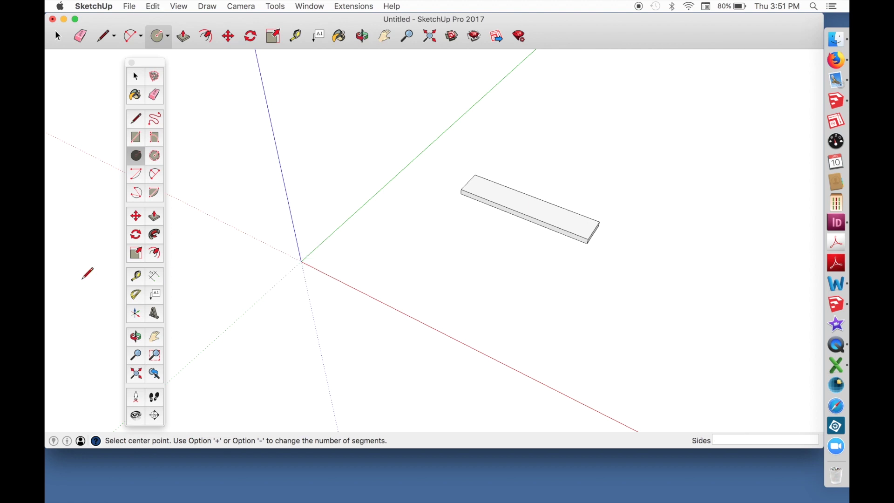
pyautogui.click(136, 276)
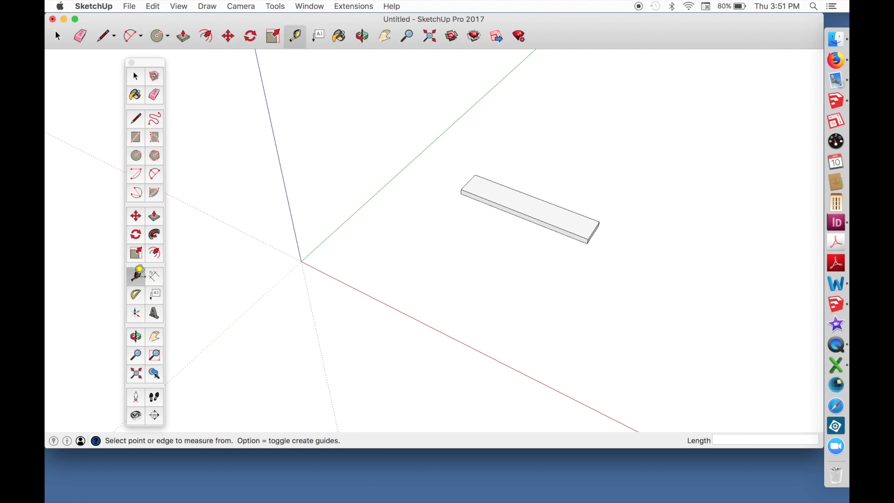
# Drag guides parallel to the green axis, measuring out toward the board's end and corner.
pyautogui.click(361, 208)
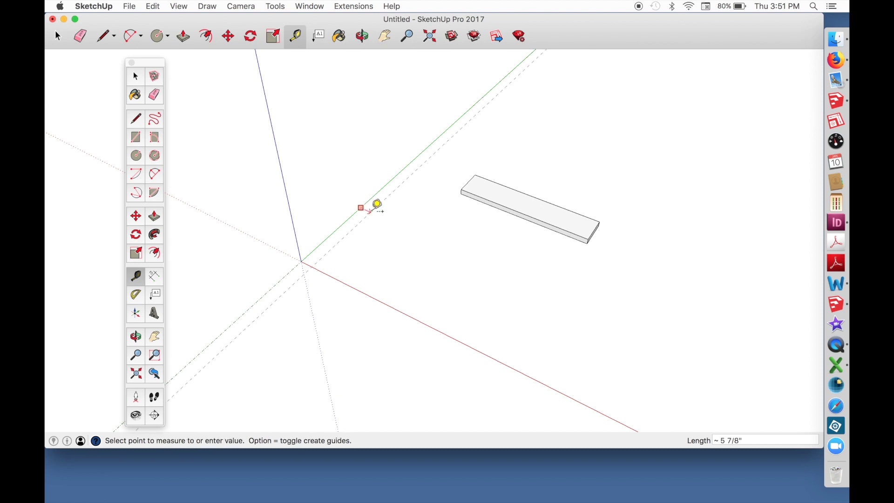
pyautogui.click(439, 230)
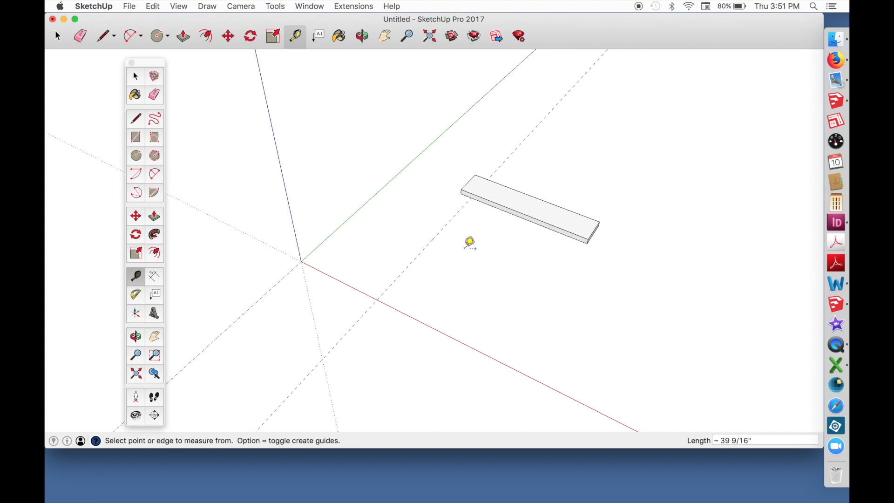
pyautogui.click(448, 232)
pyautogui.click(445, 226)
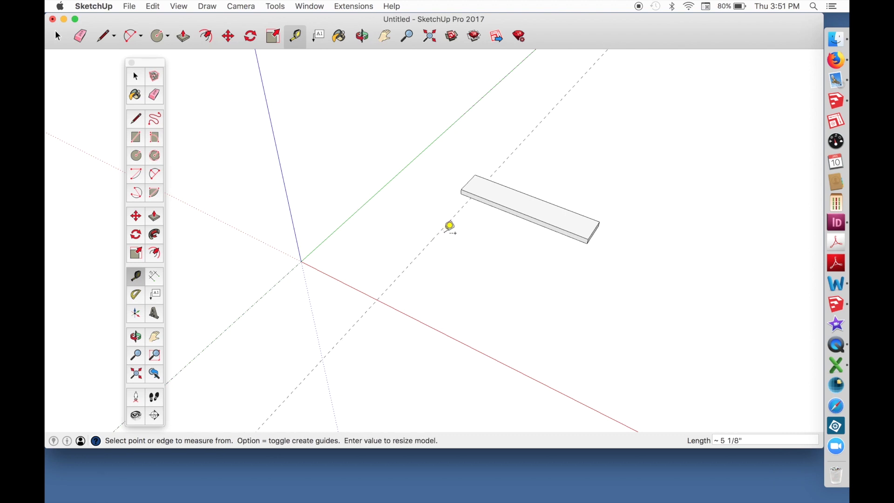
pyautogui.click(444, 227)
pyautogui.click(500, 261)
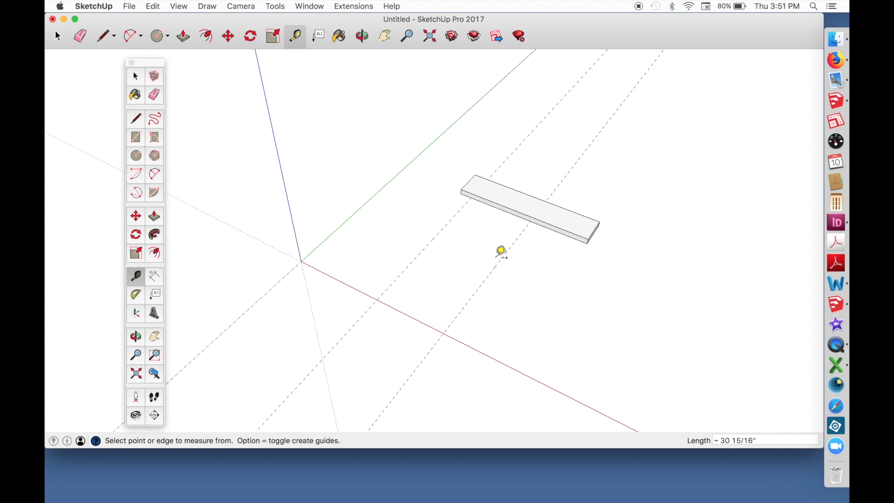
pyautogui.click(499, 263)
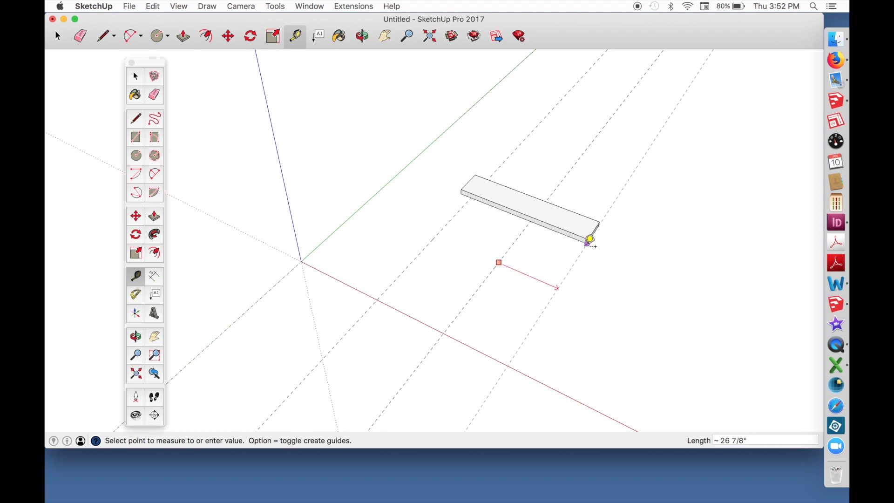
pyautogui.click(591, 235)
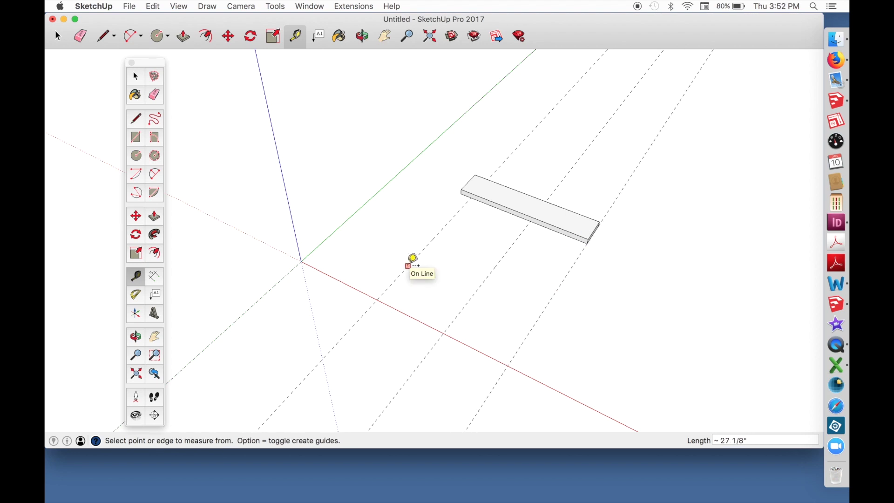
# Add guides parallel to the red axis near the board, the last about 10" further along.
pyautogui.click(398, 311)
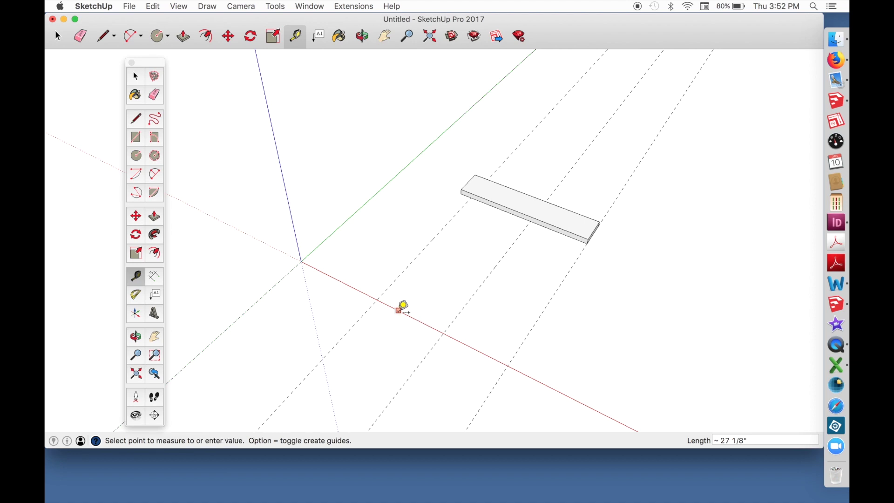
pyautogui.click(449, 303)
pyautogui.click(423, 296)
pyautogui.click(490, 223)
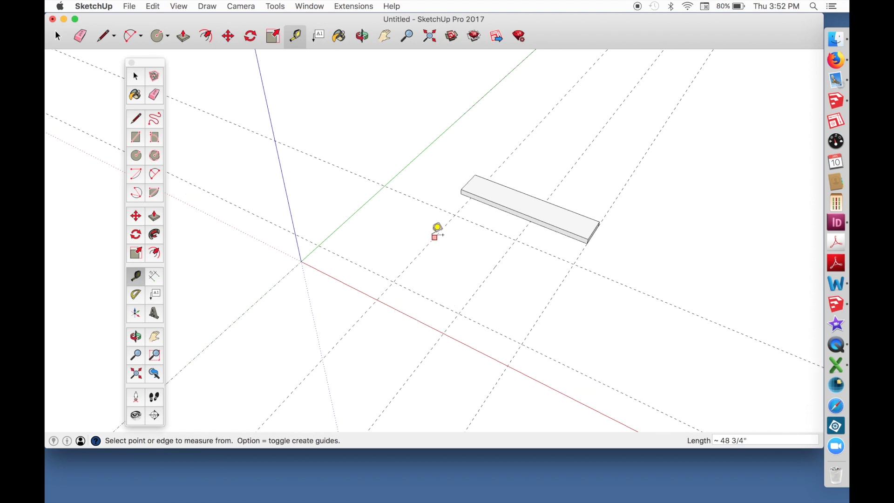
pyautogui.click(437, 239)
pyautogui.click(456, 241)
# Draw a rectangle between guide intersections and push/pull it into a slab about 2 5/8" thick.
pyautogui.click(136, 119)
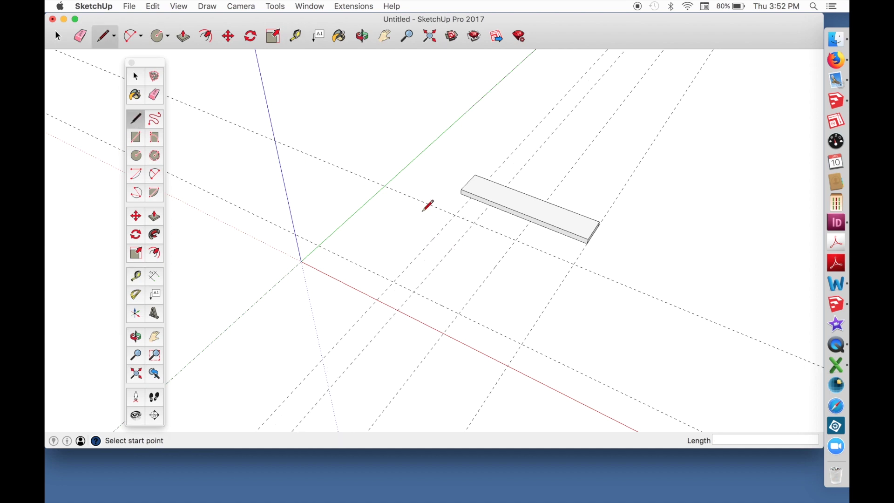
pyautogui.click(456, 215)
pyautogui.click(475, 224)
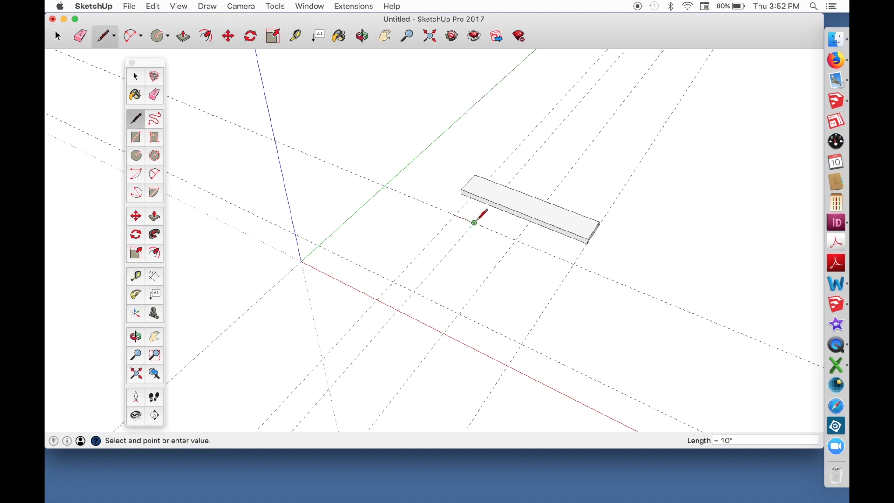
pyautogui.click(415, 292)
pyautogui.click(394, 282)
pyautogui.click(456, 215)
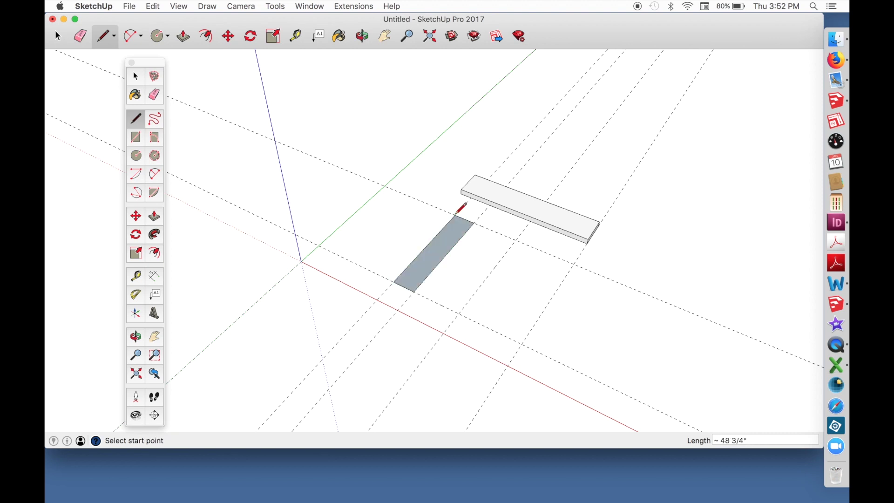
pyautogui.click(155, 217)
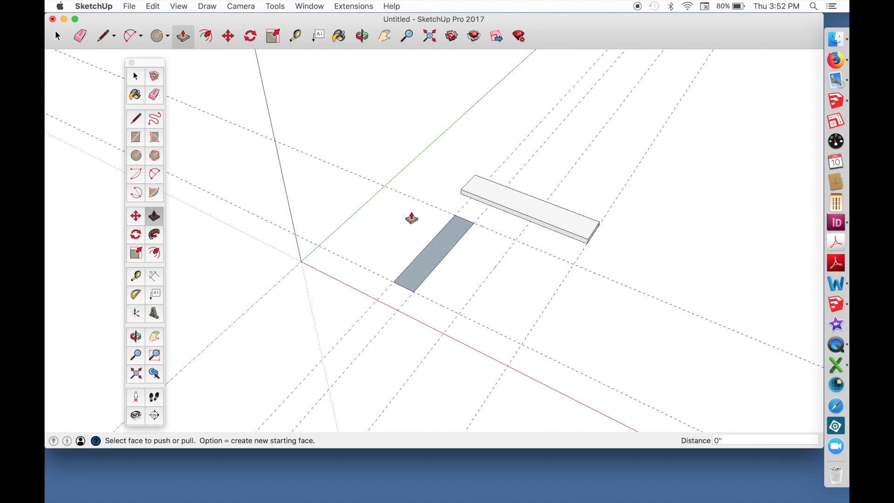
pyautogui.click(448, 244)
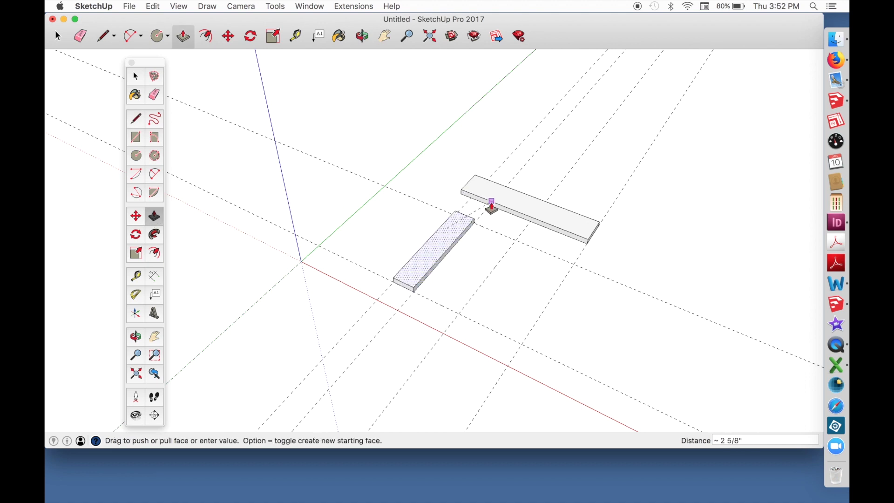
pyautogui.click(488, 203)
# Select the whole new slab and move it by its corner against the first board.
pyautogui.click(135, 73)
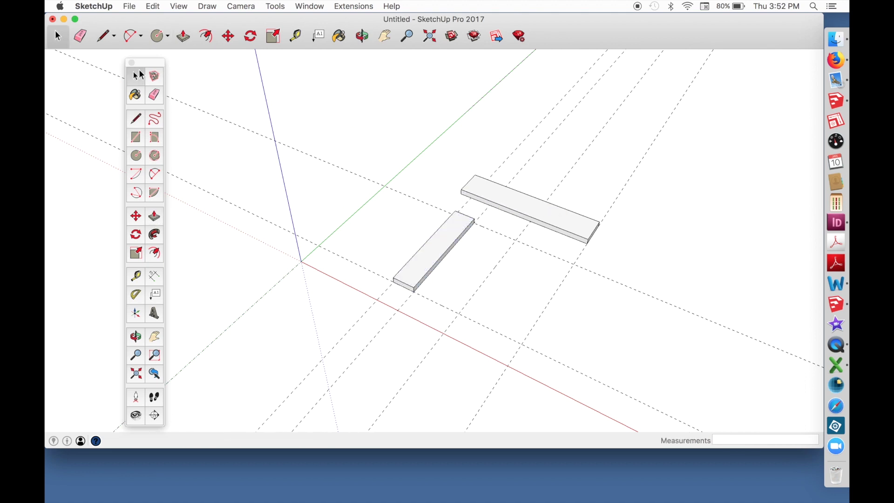
pyautogui.scroll(5, 567, 266)
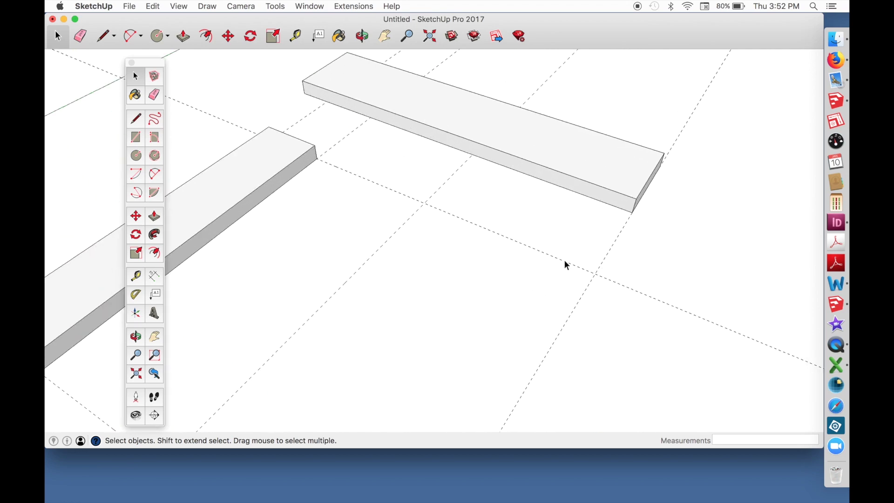
pyautogui.tripleClick(239, 166)
pyautogui.click(135, 215)
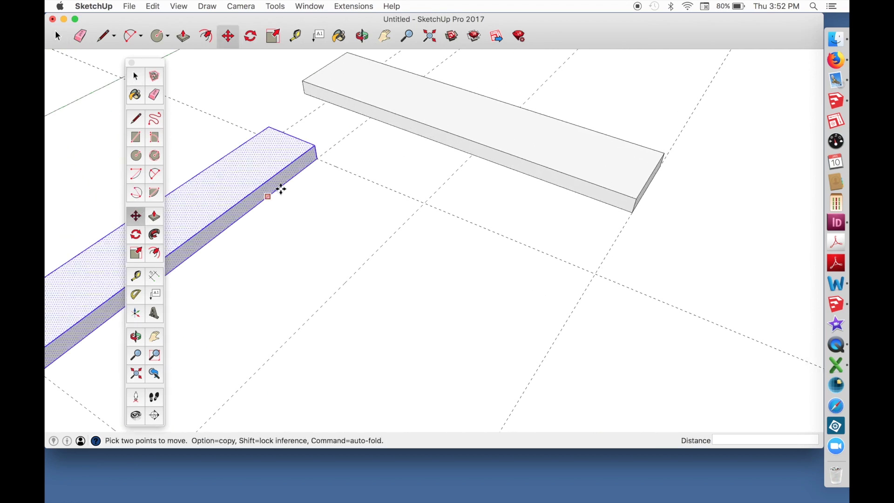
pyautogui.click(319, 161)
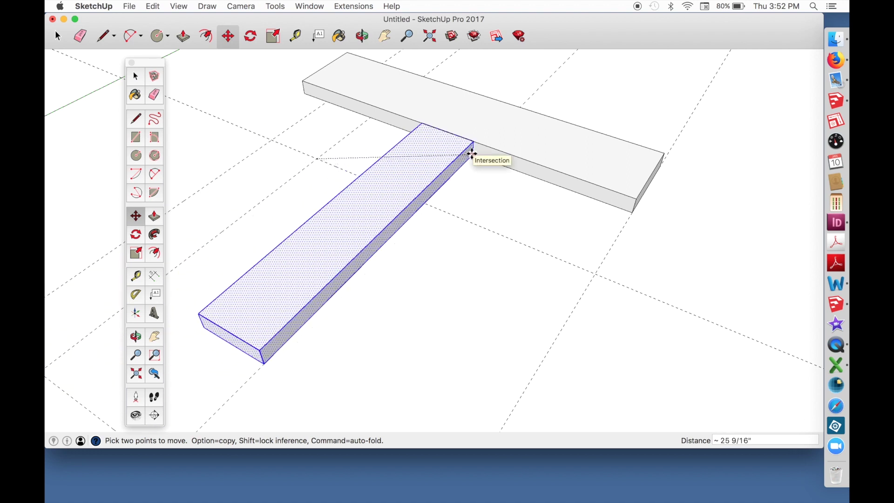
pyautogui.click(472, 153)
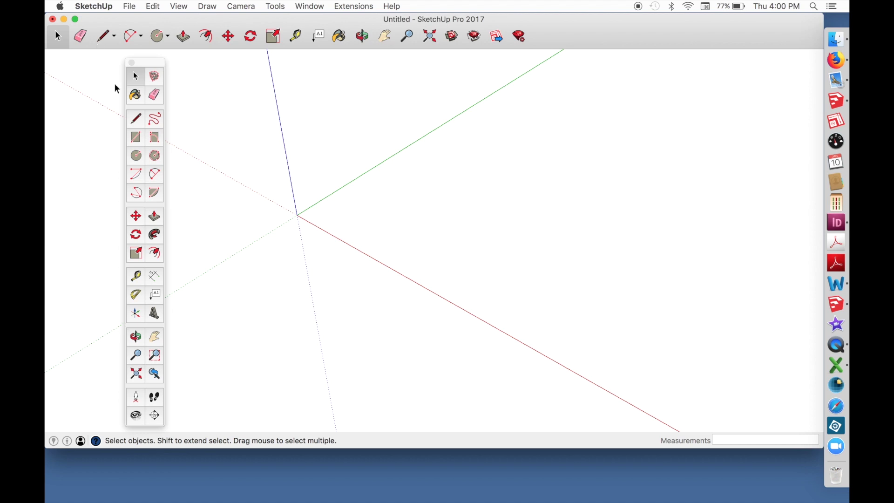
# Start a line in empty space and give it a 36 1/2 inch length along the red axis.
pyautogui.click(135, 119)
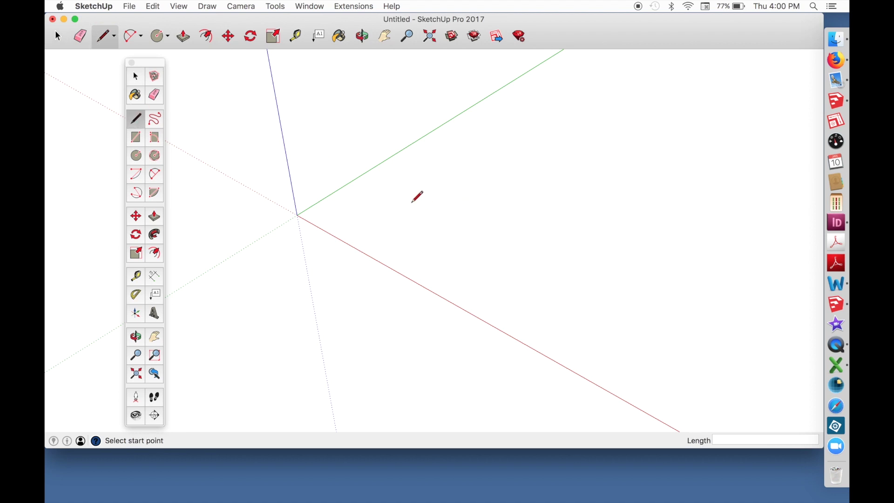
pyautogui.click(508, 250)
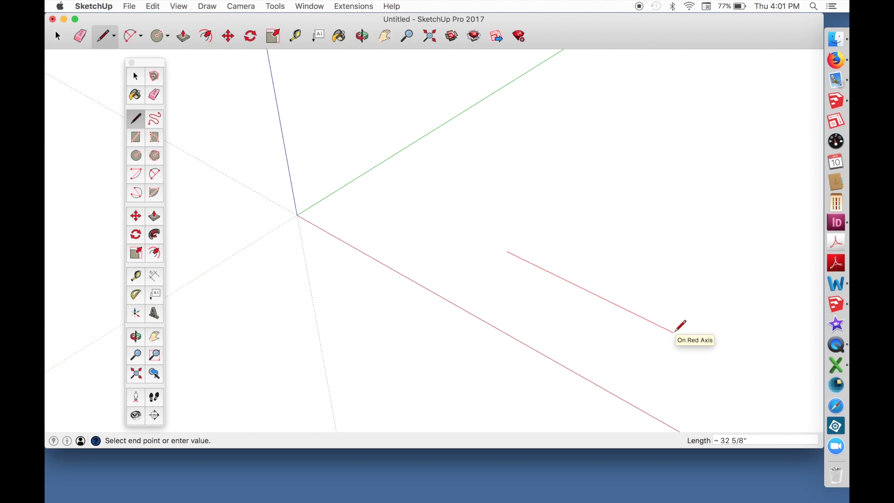
pyautogui.write('36 1/2')
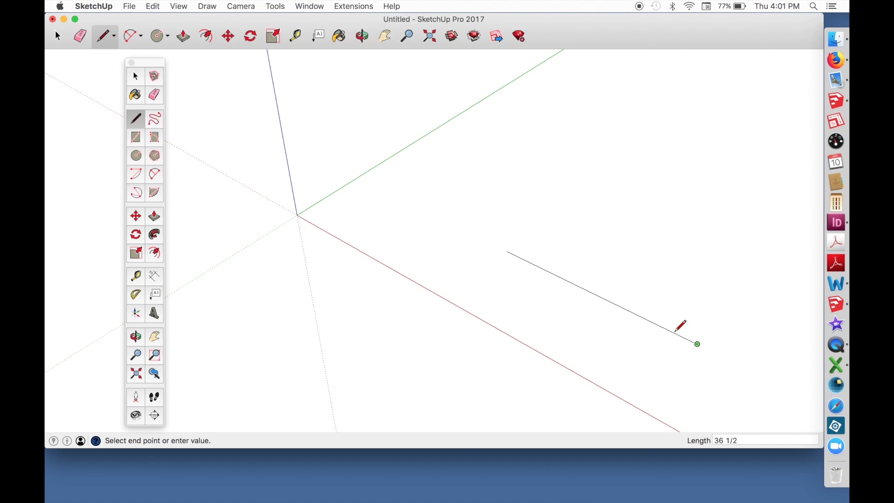
# End the line at the green point and draw a 24-inch-radius circle centred at the origin.
pyautogui.click(697, 344)
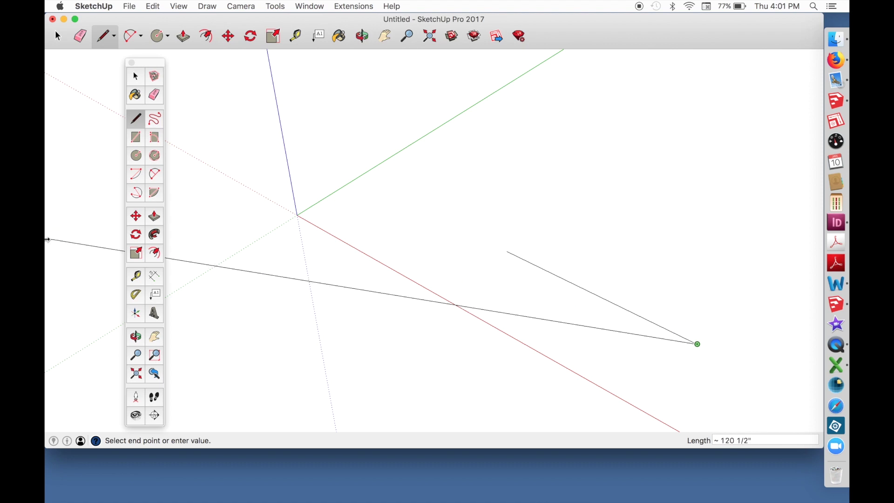
pyautogui.click(136, 157)
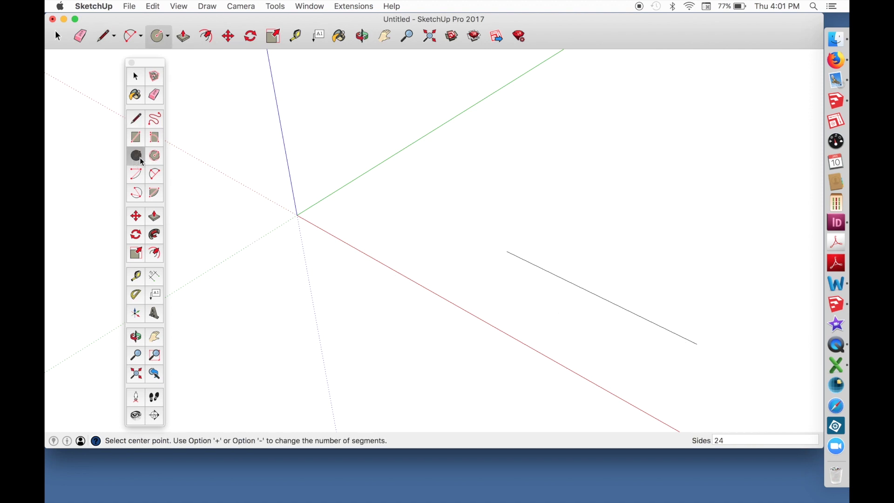
pyautogui.click(298, 216)
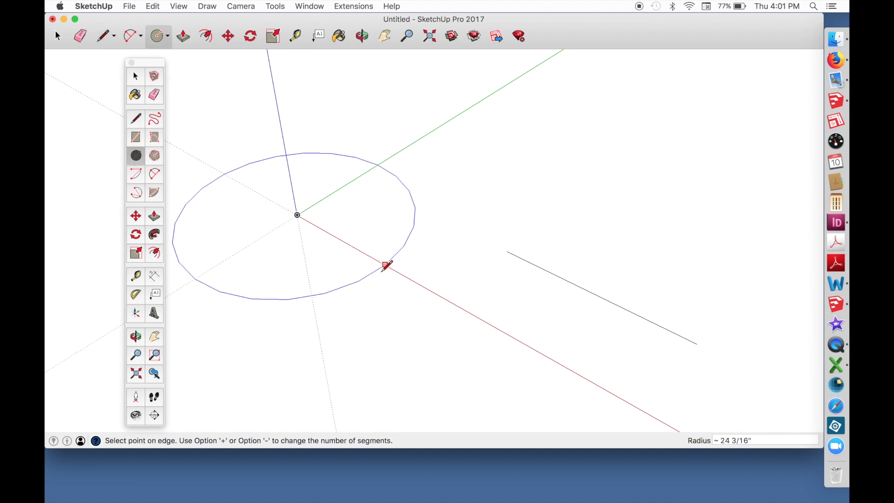
pyautogui.write('24')
pyautogui.press('Return')
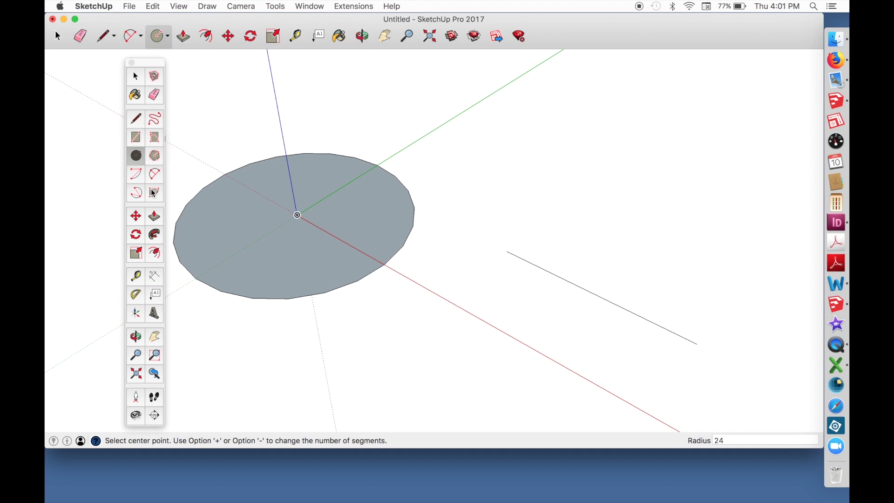
# Draw a 2 Point Arc with both ends on the red axis, then place a rectangle's first corner.
pyautogui.click(155, 175)
pyautogui.click(447, 299)
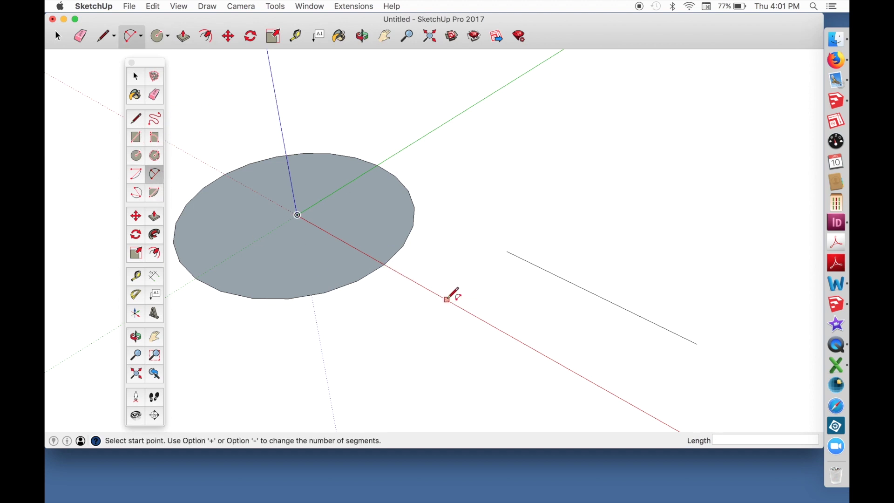
pyautogui.click(596, 385)
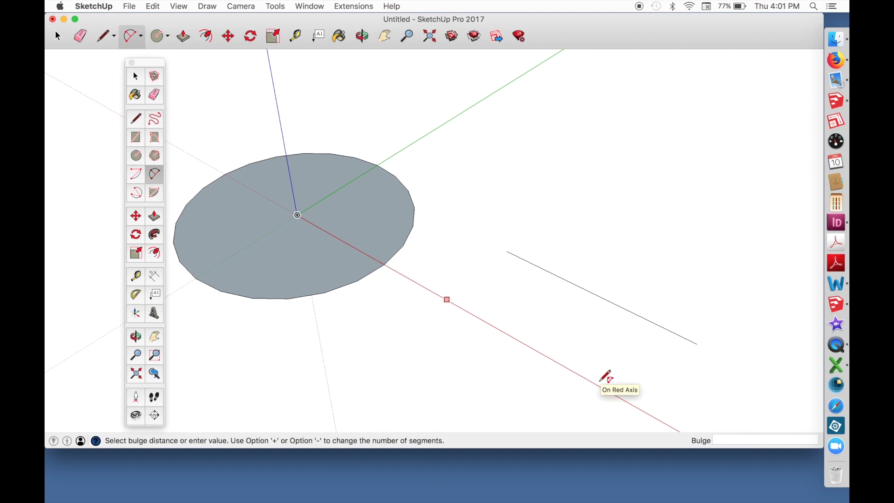
pyautogui.click(585, 330)
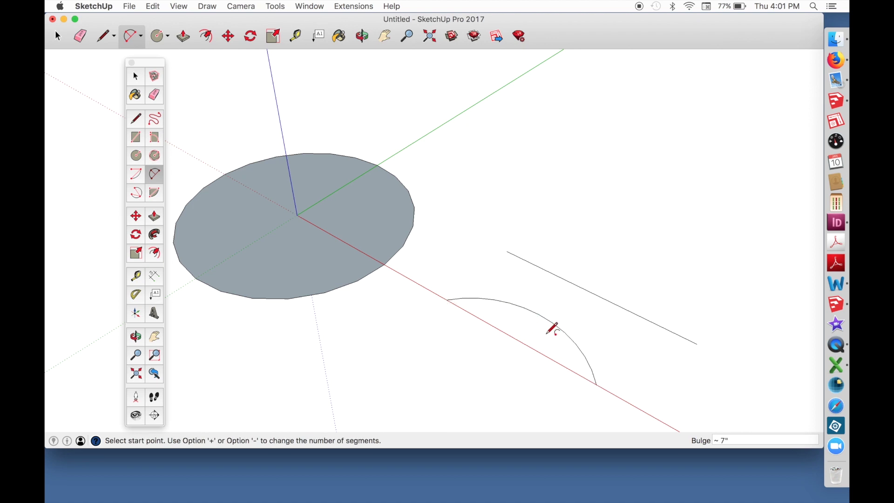
pyautogui.click(136, 137)
pyautogui.click(534, 164)
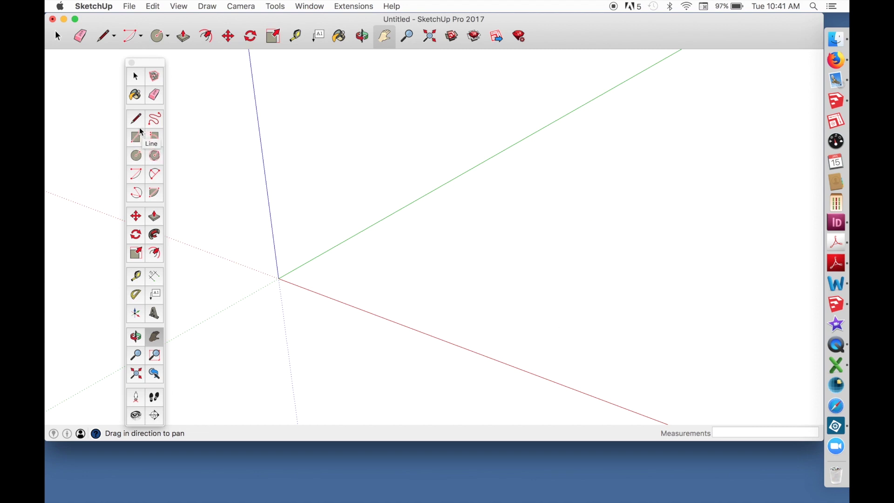
# Draw a 24 by 9 inch rectangle anchored at the axes origin.
pyautogui.click(137, 140)
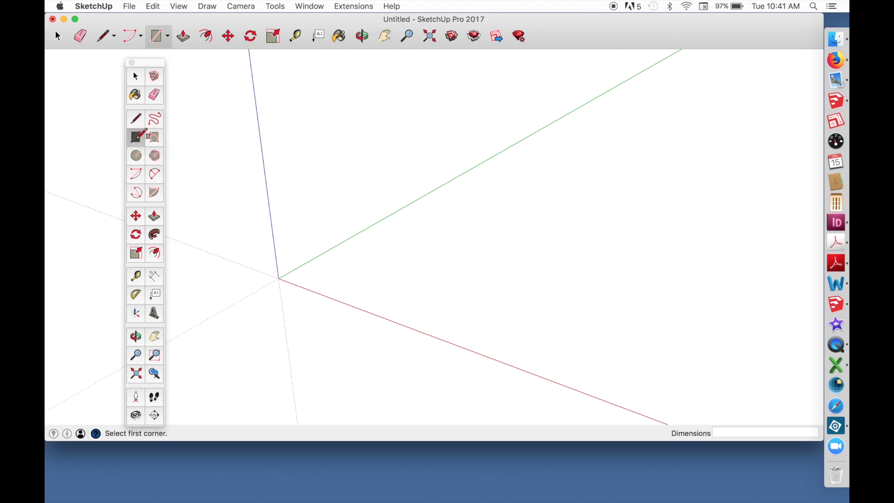
pyautogui.click(279, 278)
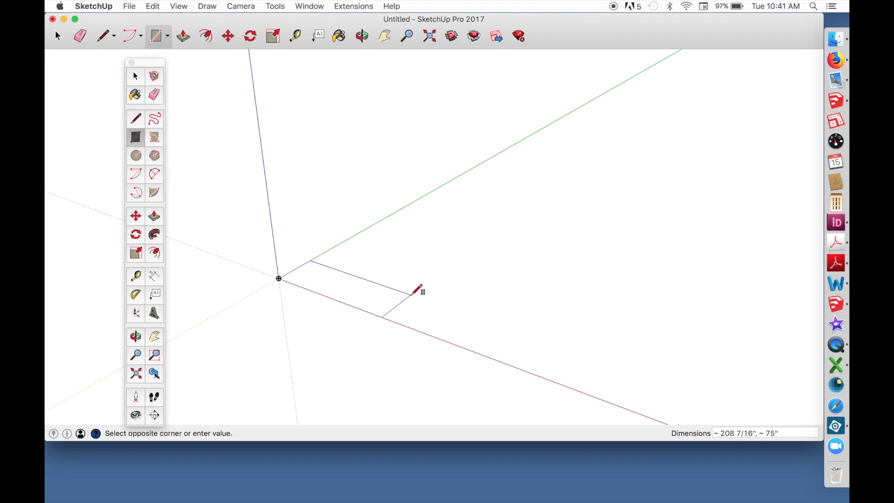
pyautogui.write('24')
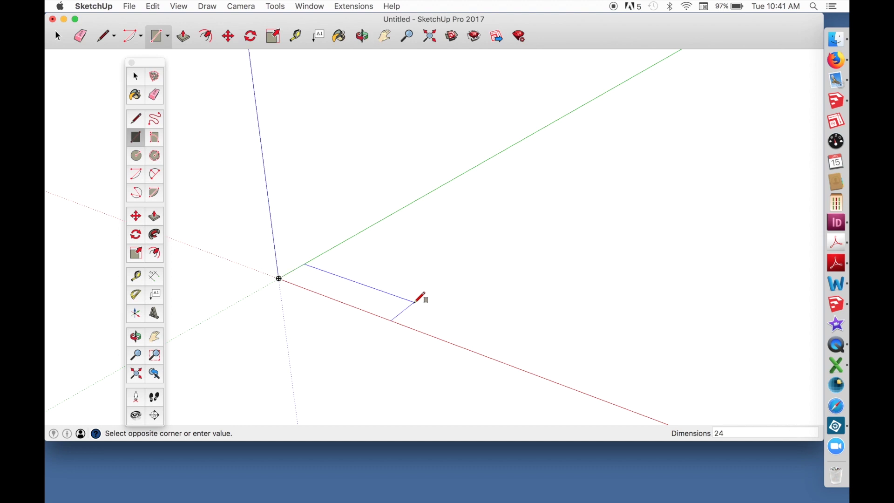
pyautogui.press('Return')
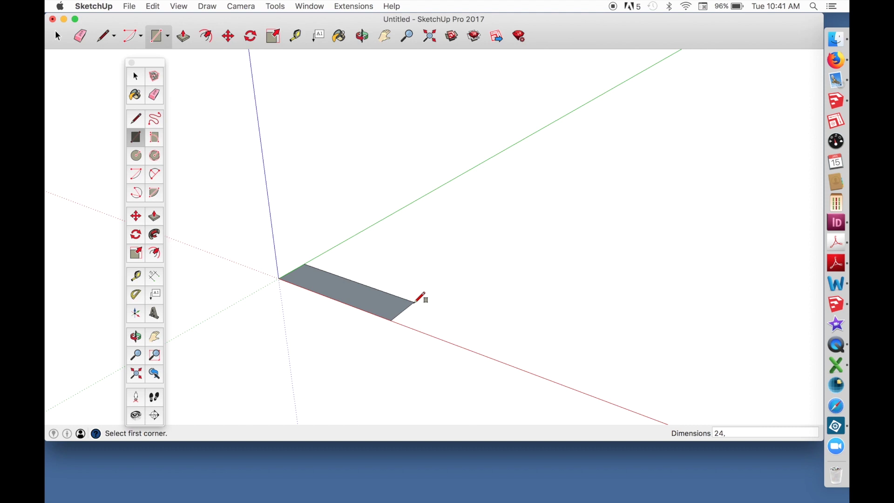
pyautogui.press('super+z')
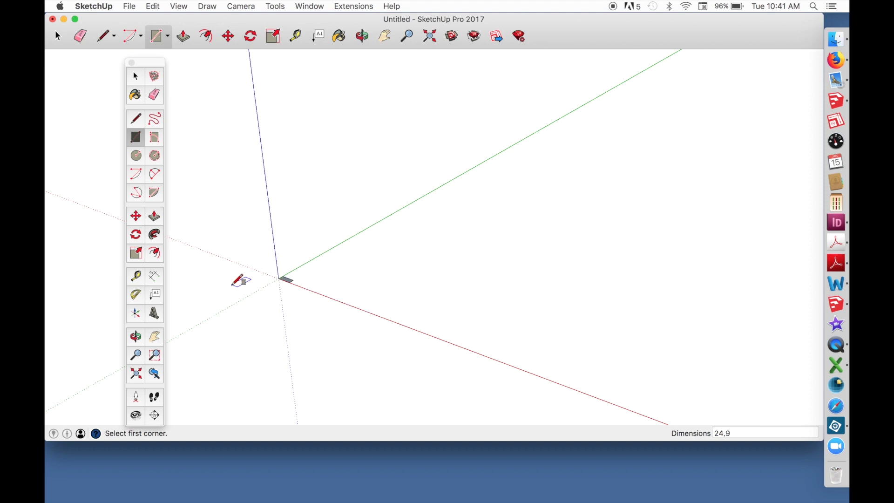
# Push/Pull the rectangle up 3/4 inch into a solid board.
pyautogui.scroll(3, 282, 287)
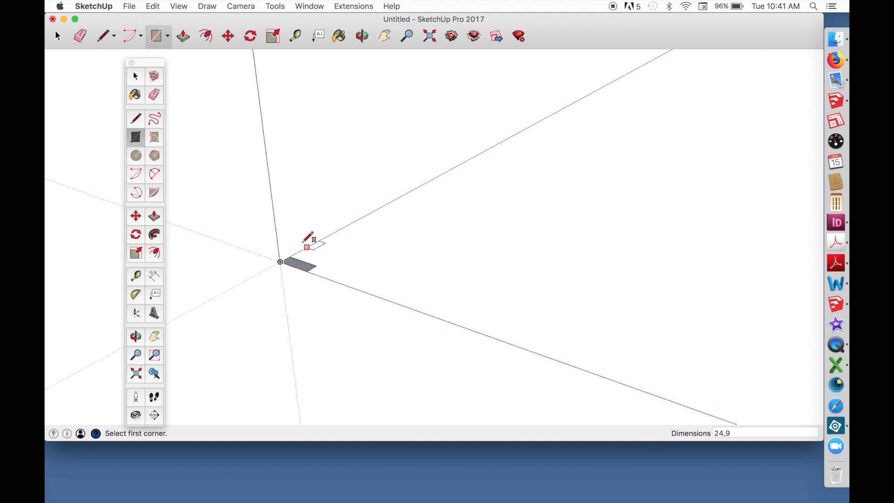
pyautogui.scroll(5, 301, 257)
pyautogui.scroll(1, 303, 254)
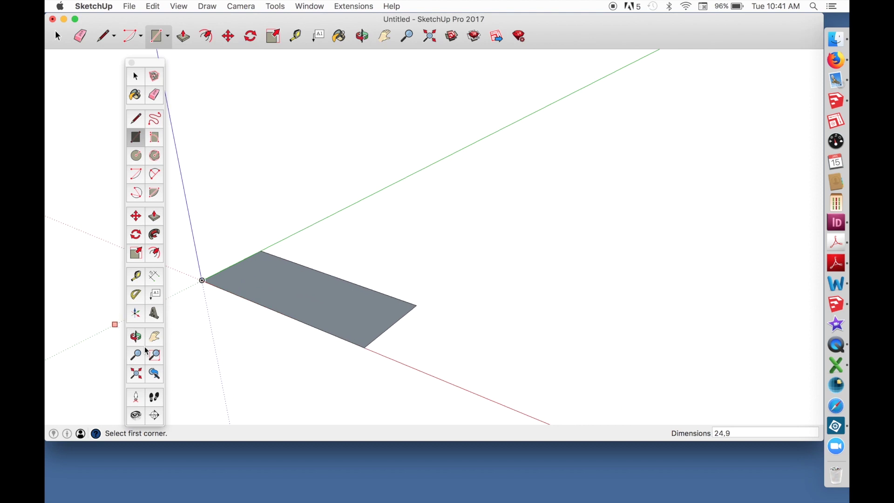
pyautogui.scroll(1, 264, 283)
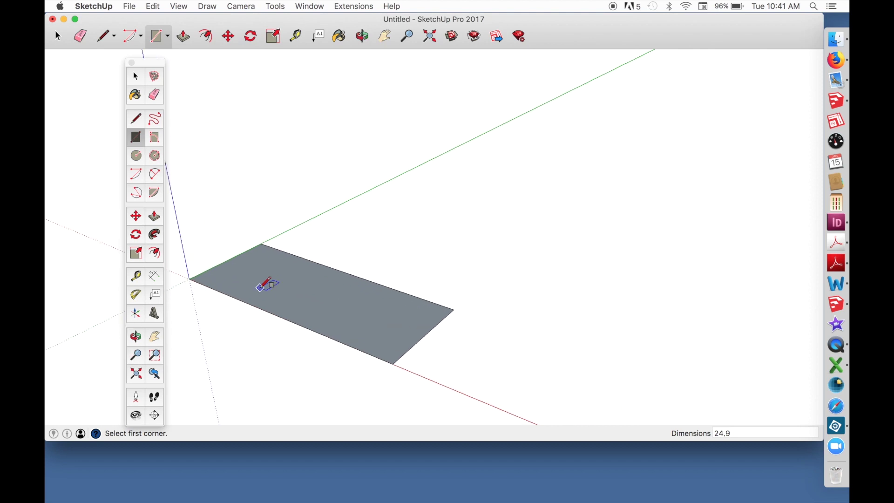
pyautogui.click(154, 337)
pyautogui.moveTo(299, 304); pyautogui.dragTo(371, 268)
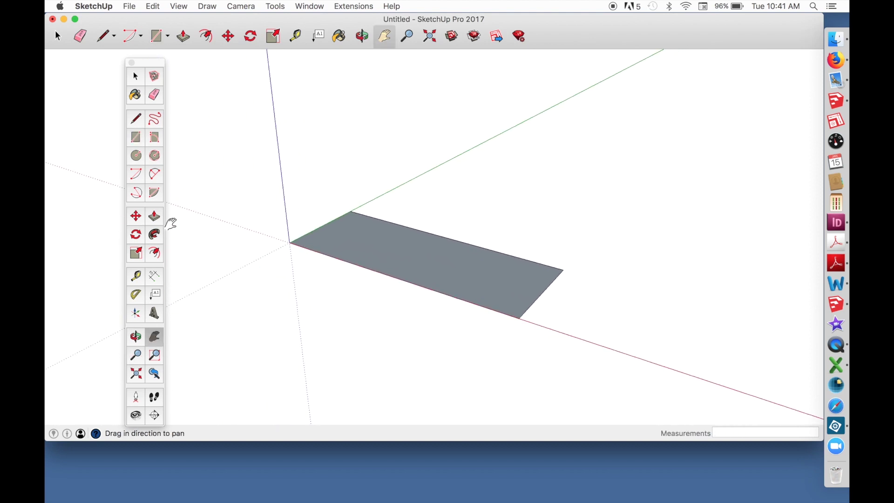
pyautogui.click(154, 216)
pyautogui.click(371, 244)
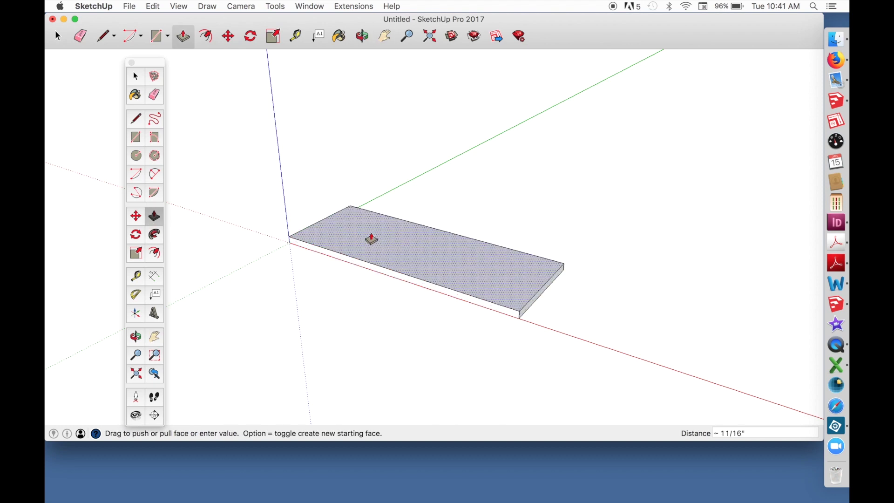
pyautogui.write('3/4')
pyautogui.press('Return')
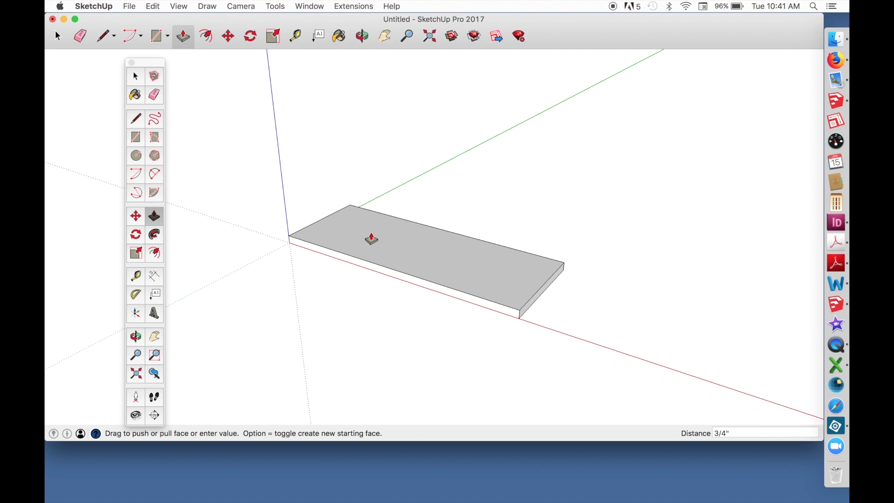
# Draw a circle of about 1 1/16 inch radius on the board top near its far end.
pyautogui.click(135, 156)
pyautogui.scroll(5, 490, 267)
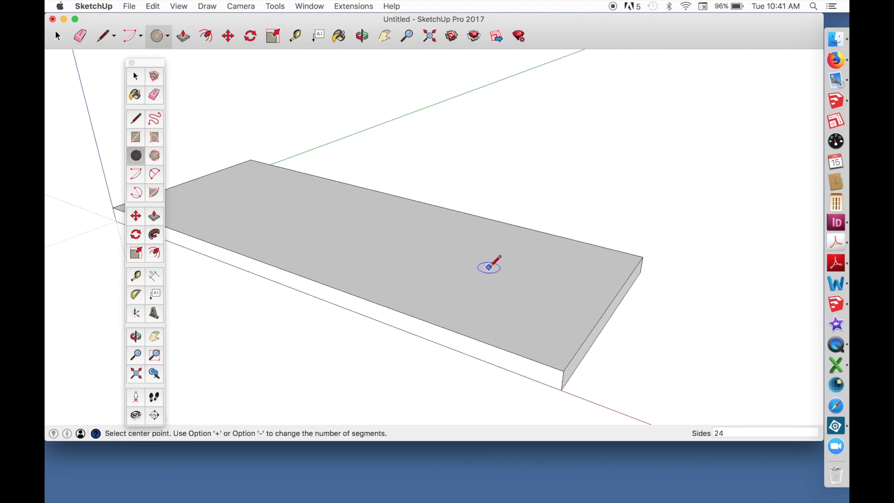
pyautogui.click(495, 281)
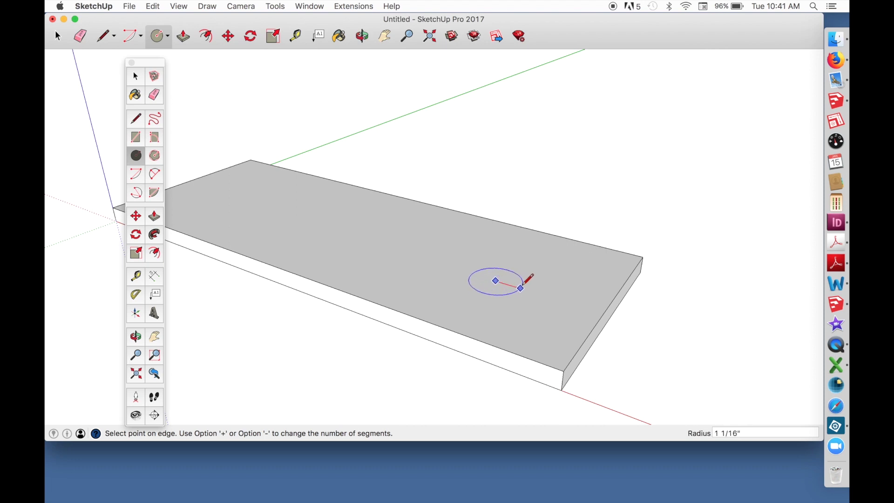
pyautogui.click(523, 286)
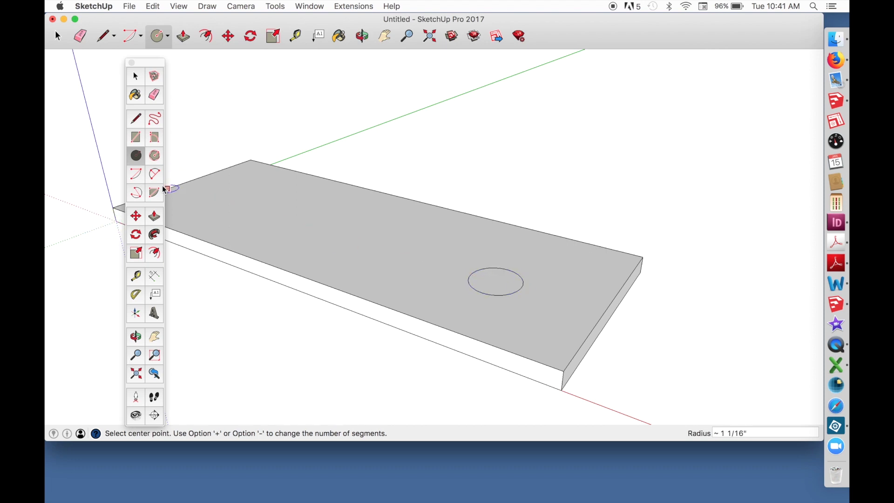
# Push the circle down through the board into a hole and orbit to check the underside.
pyautogui.click(154, 215)
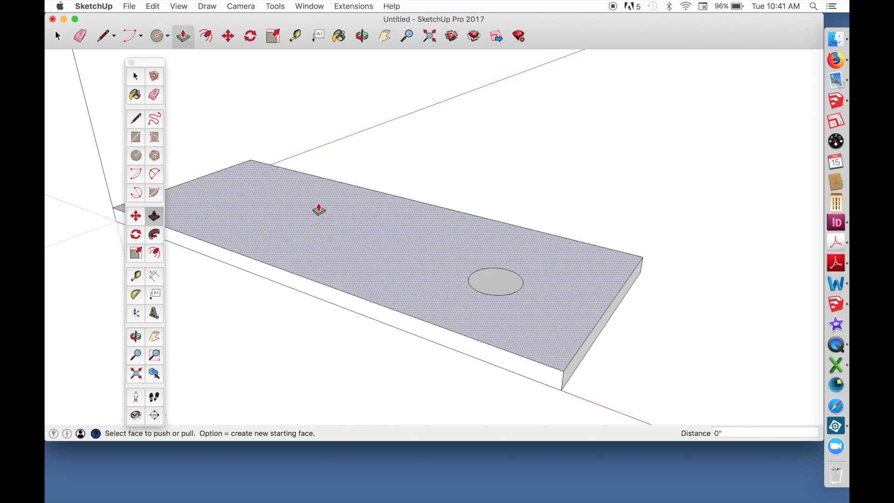
pyautogui.click(511, 291)
pyautogui.click(487, 368)
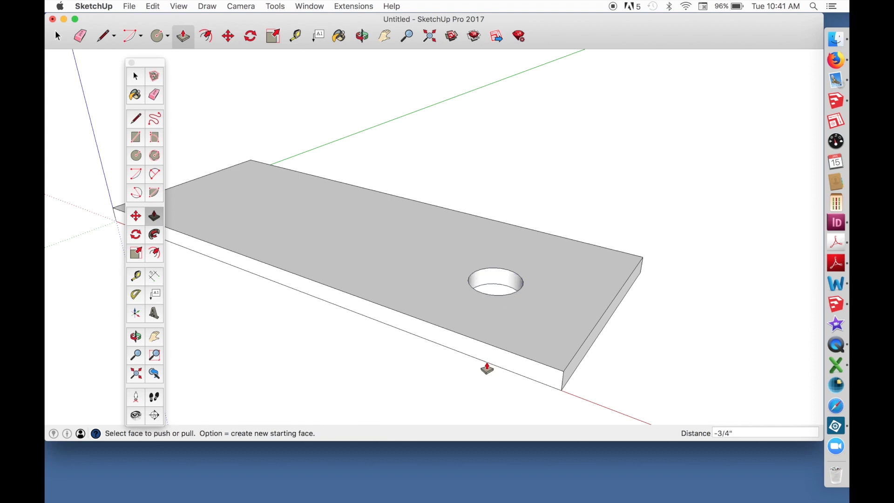
pyautogui.click(136, 335)
pyautogui.moveTo(452, 313); pyautogui.dragTo(458, 311)
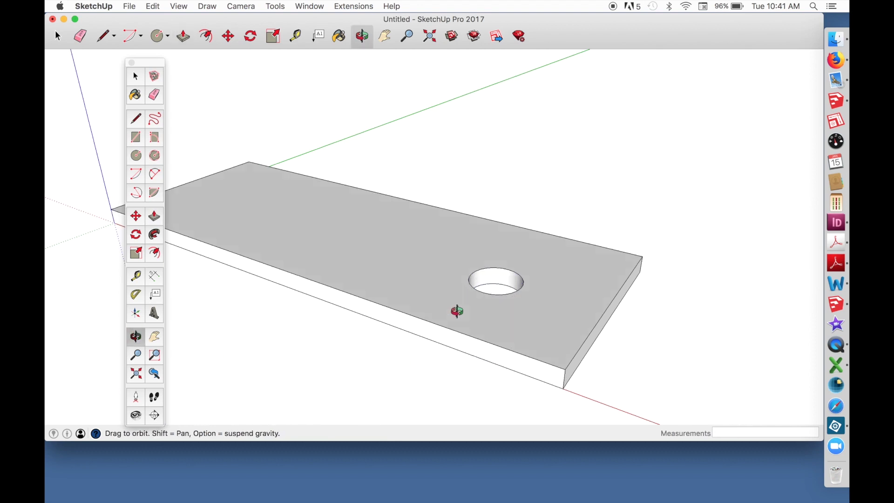
pyautogui.moveTo(495, 338); pyautogui.dragTo(560, 346)
pyautogui.click(135, 277)
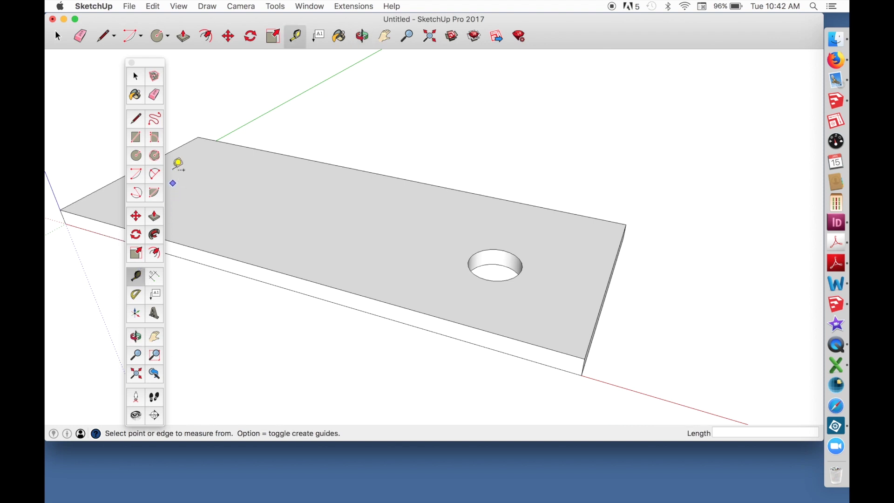
# Place guides 3/4 inch apart across the board and draw lines along both of them.
pyautogui.click(173, 150)
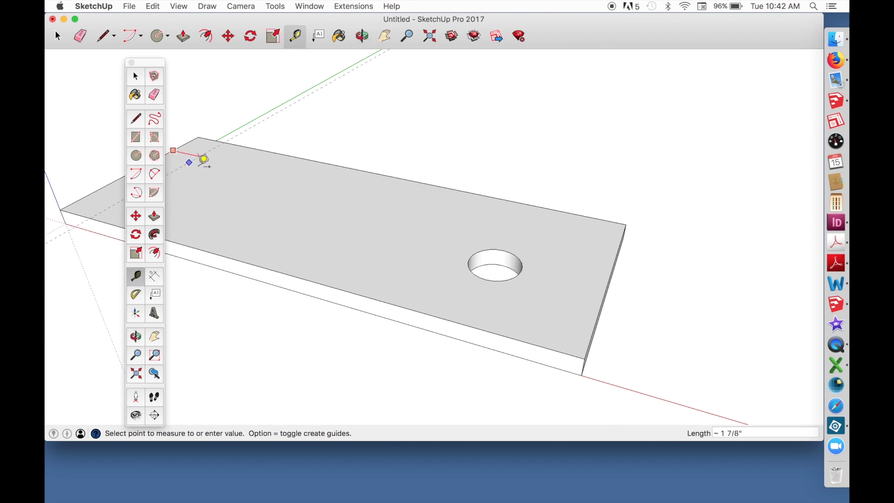
pyautogui.click(313, 160)
pyautogui.click(298, 171)
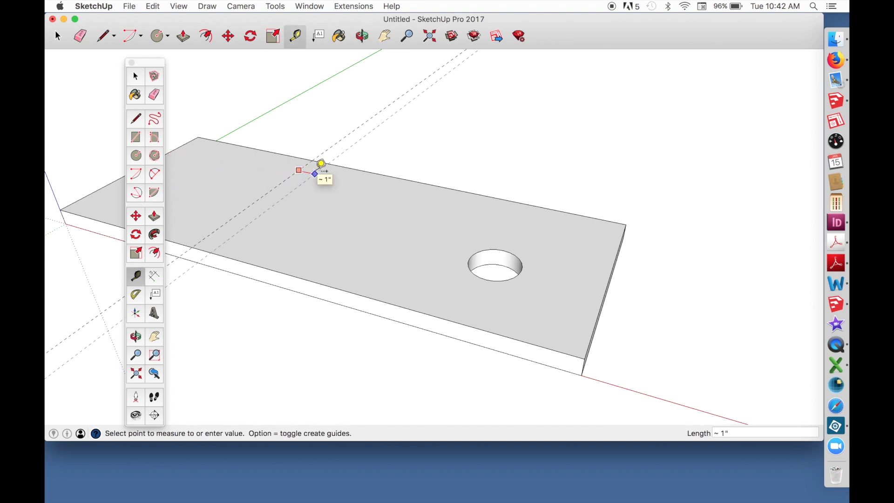
pyautogui.write('3/4')
pyautogui.press('Return')
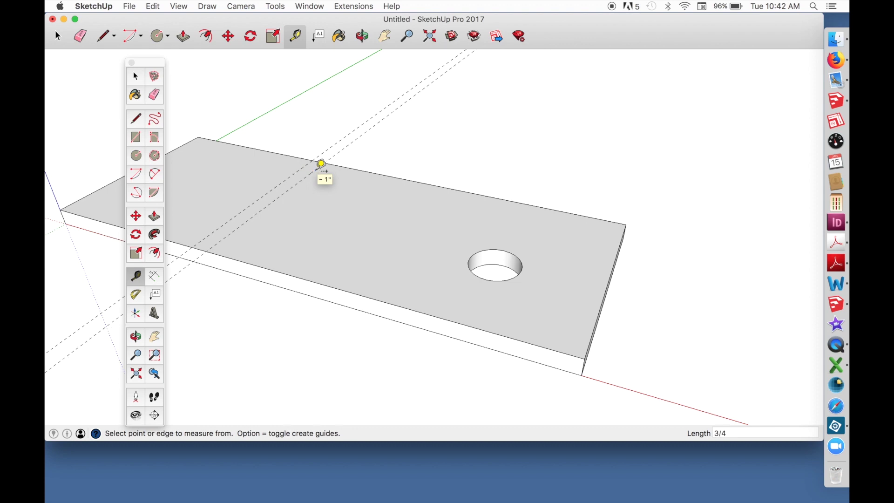
pyautogui.click(137, 119)
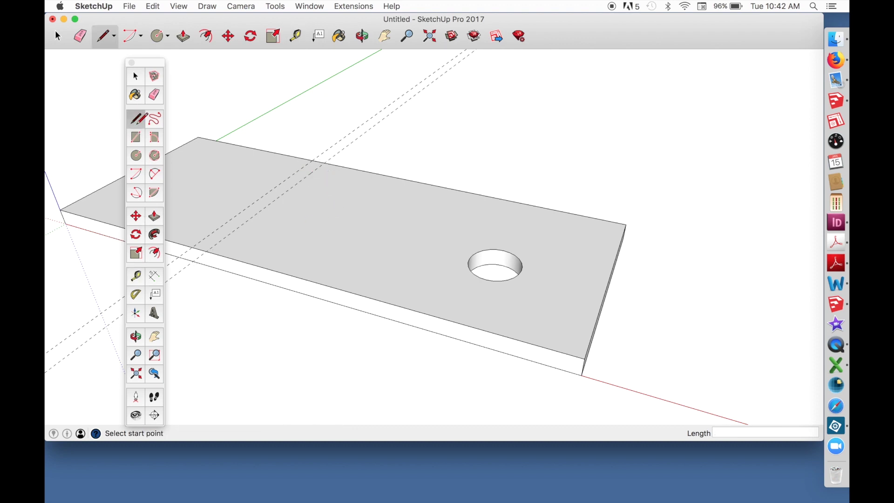
pyautogui.click(193, 248)
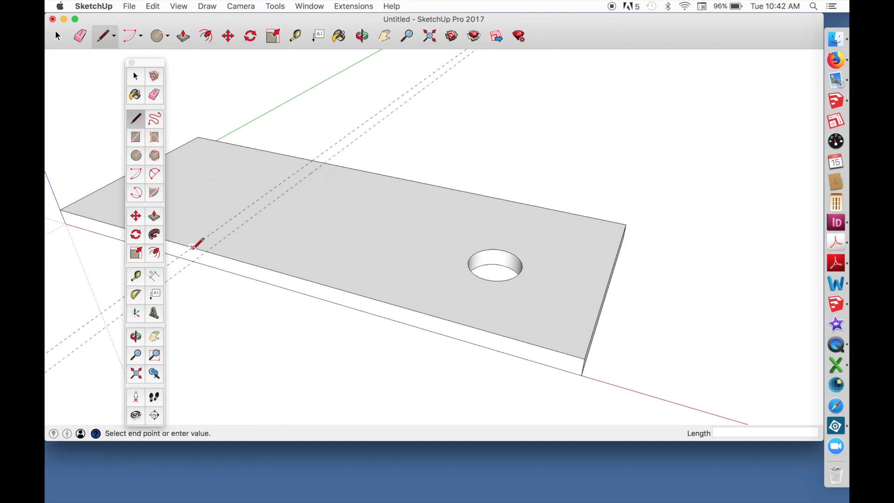
pyautogui.click(311, 160)
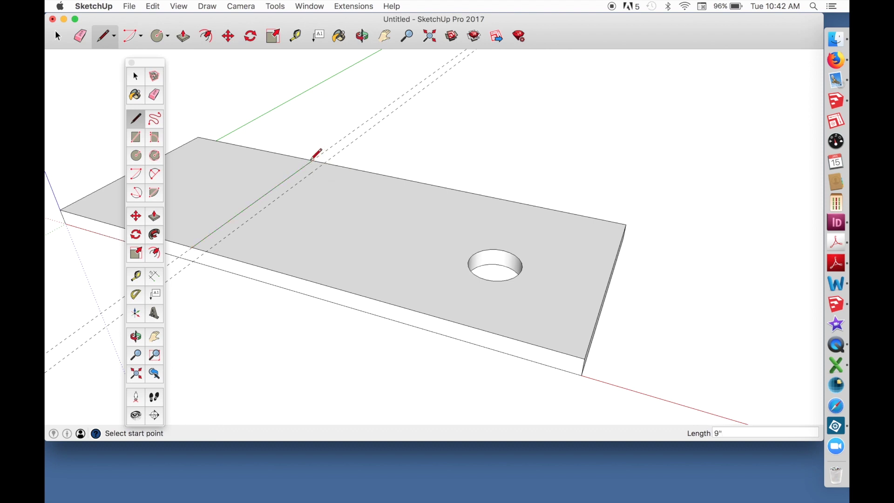
pyautogui.click(206, 252)
pyautogui.click(330, 163)
# Push the strip between the lines down 3/8 inch to form the dado, then inspect it.
pyautogui.click(155, 216)
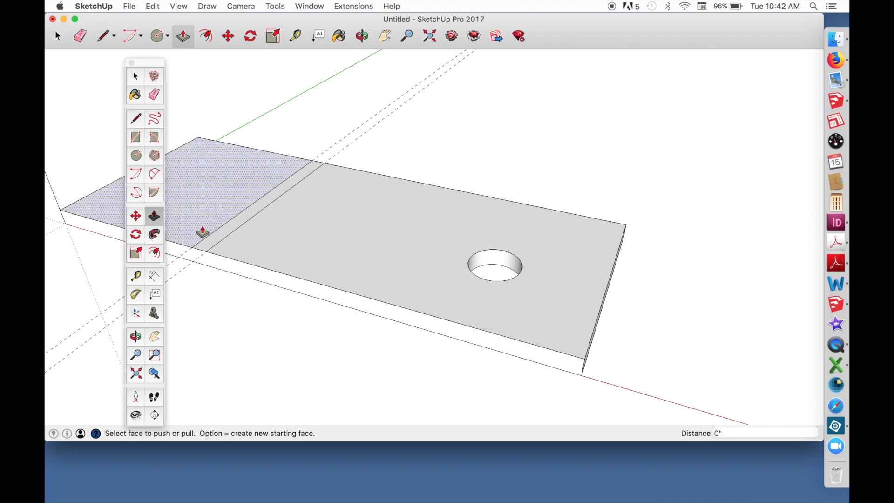
pyautogui.click(208, 244)
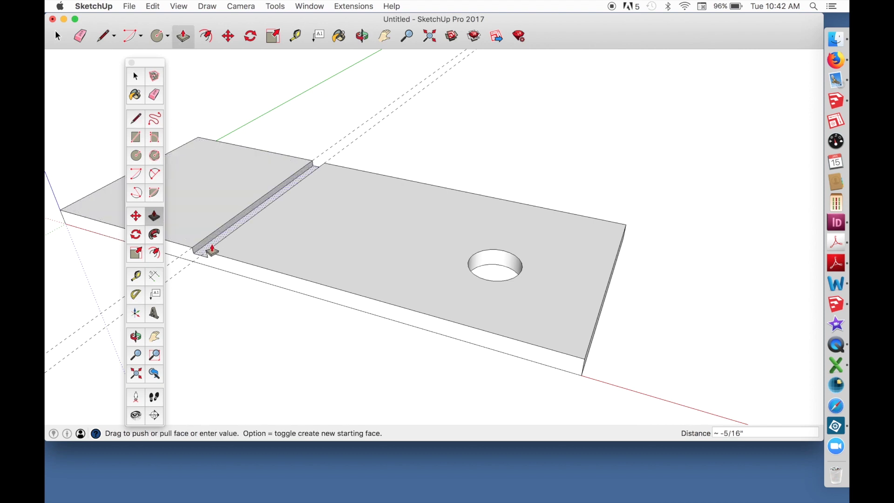
pyautogui.press('Return')
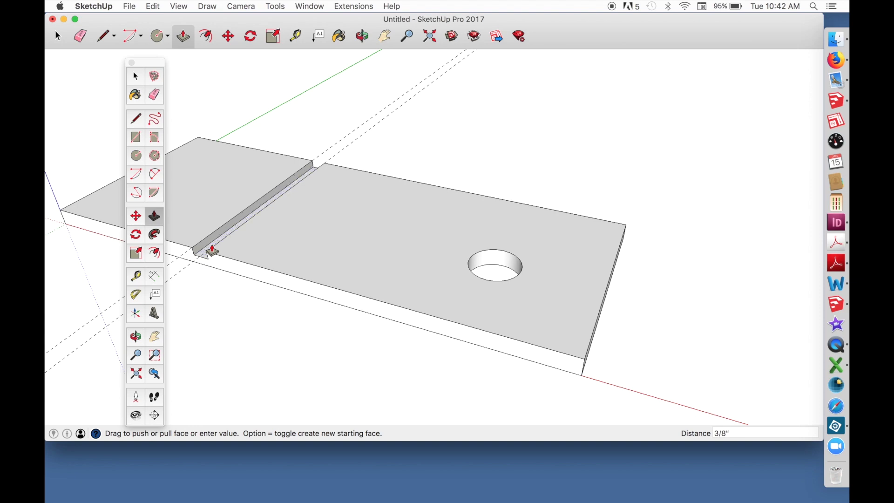
pyautogui.click(136, 336)
pyautogui.moveTo(429, 335); pyautogui.dragTo(394, 292)
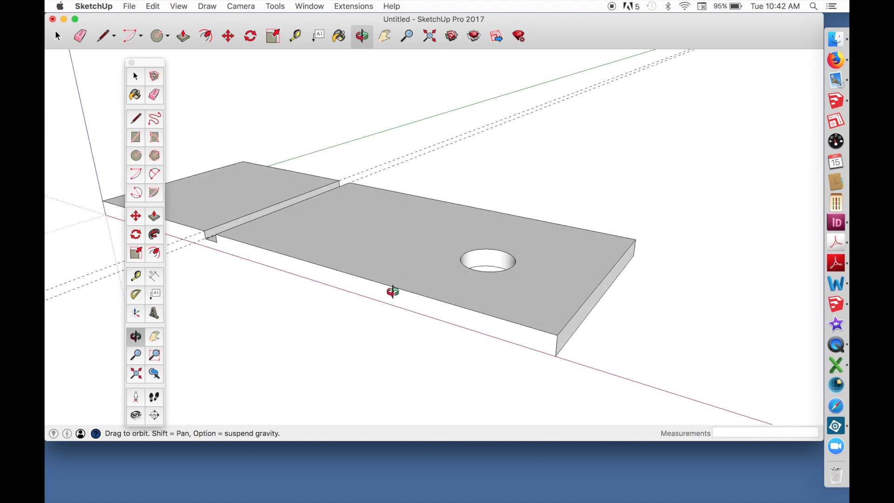
# Outline a 3/4 by 3/8 inch notch on the corner of the board's right end.
pyautogui.click(138, 122)
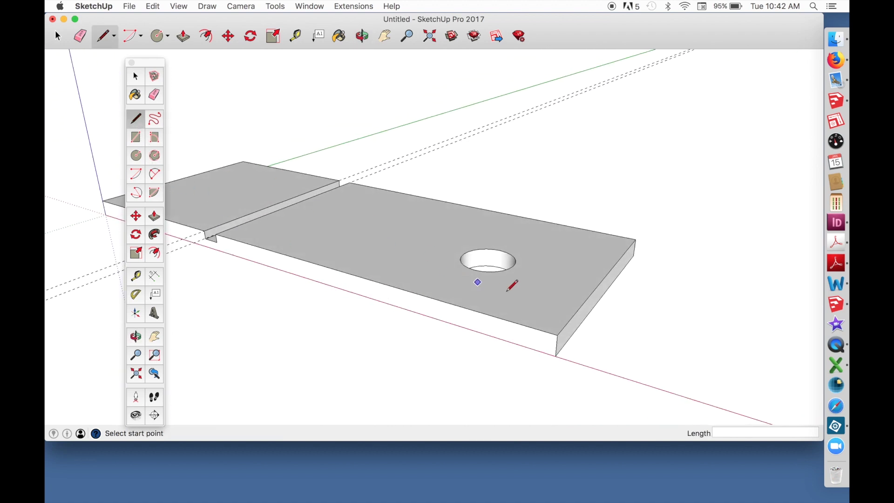
pyautogui.click(557, 346)
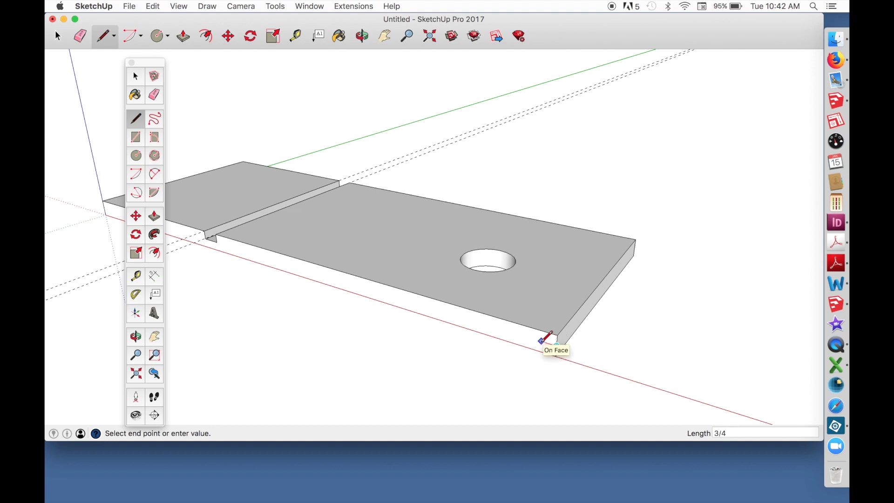
pyautogui.click(534, 338)
pyautogui.click(534, 330)
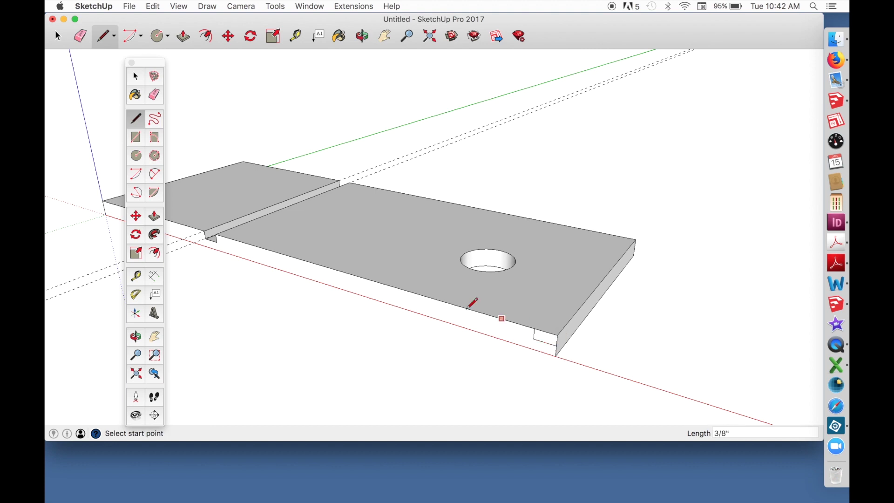
# Push the notch -9 inches through the full width into a rabbet and orbit to view it.
pyautogui.click(155, 219)
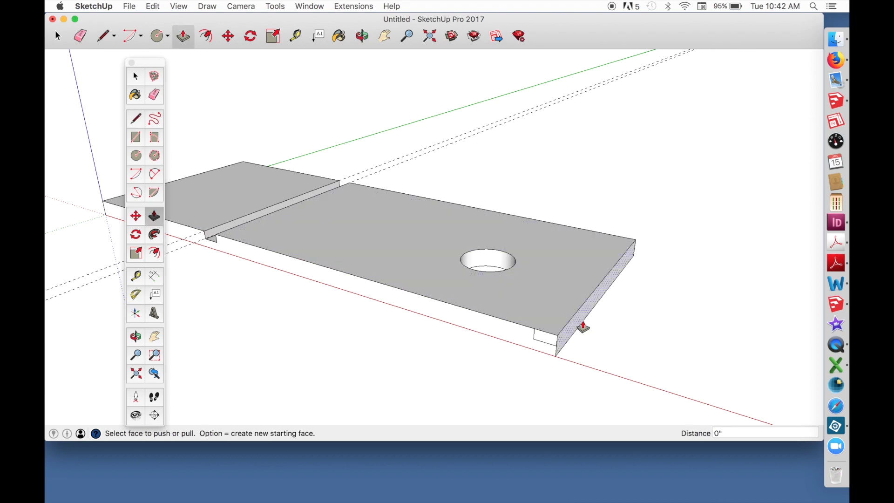
pyautogui.click(541, 340)
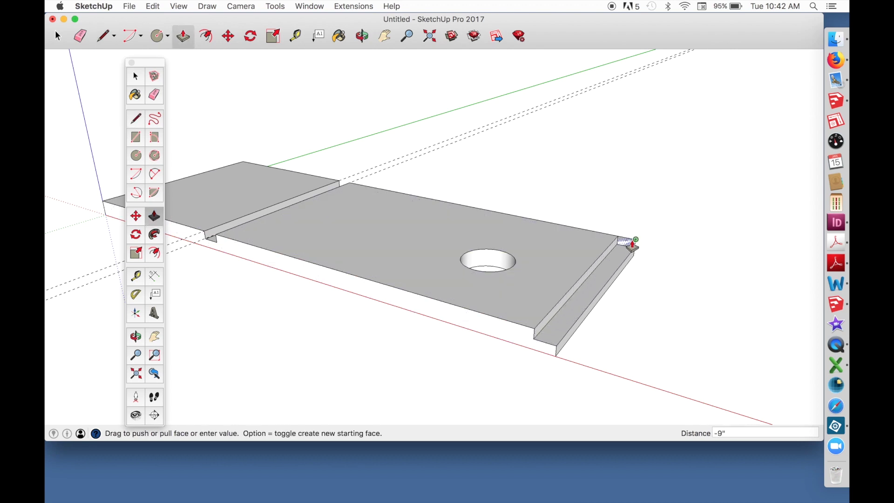
pyautogui.click(632, 244)
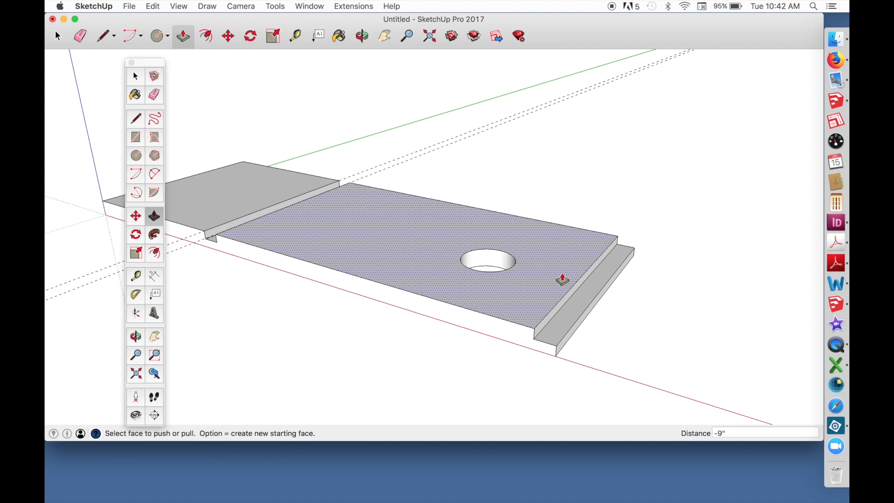
pyautogui.scroll(-3, 561, 275)
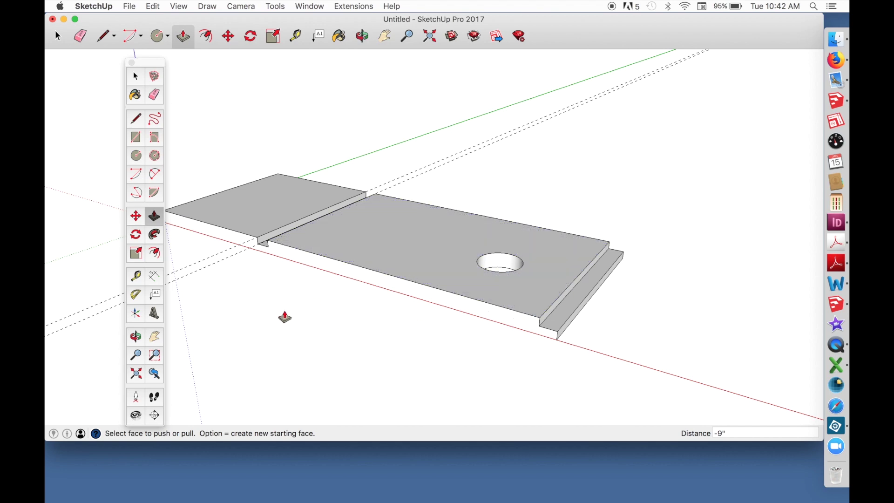
pyautogui.click(135, 341)
pyautogui.moveTo(499, 296); pyautogui.dragTo(516, 327)
pyautogui.moveTo(457, 270); pyautogui.dragTo(459, 275)
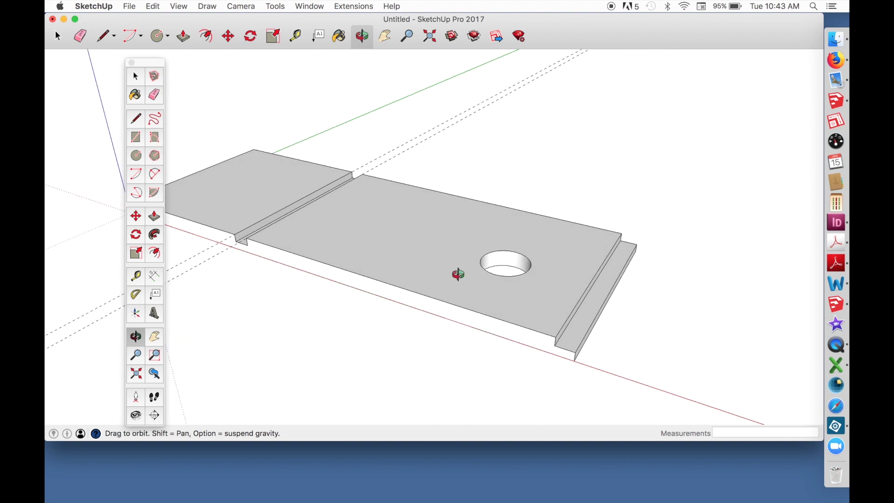
# Draw a diagonal line on the left end from the edge midpoint to the bottom corner.
pyautogui.moveTo(334, 274); pyautogui.dragTo(586, 188)
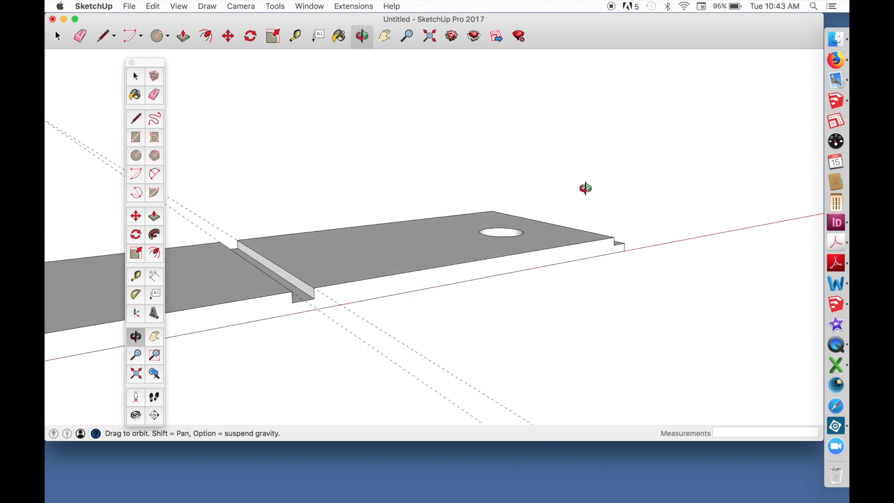
pyautogui.click(153, 342)
pyautogui.moveTo(294, 304); pyautogui.dragTo(438, 290)
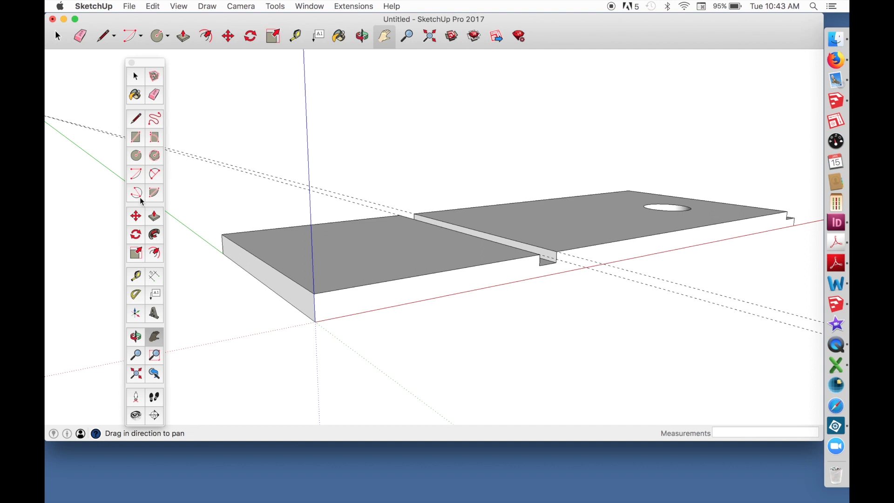
pyautogui.click(137, 136)
pyautogui.click(136, 119)
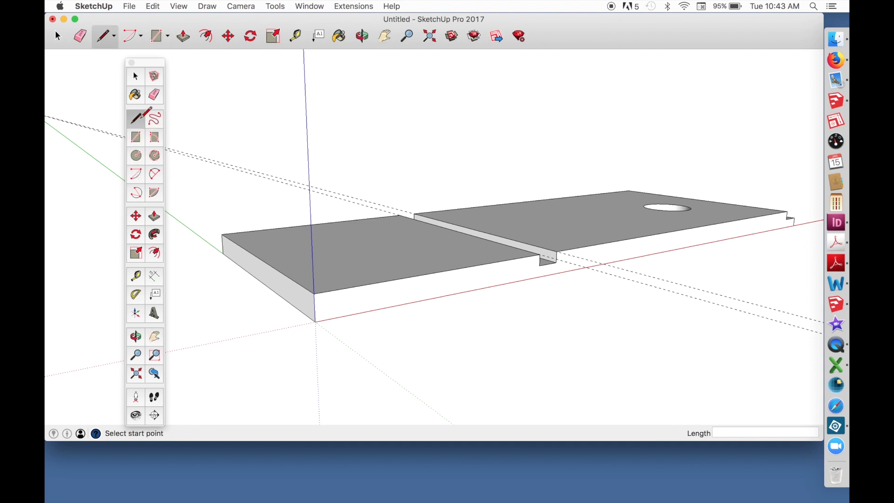
pyautogui.click(315, 308)
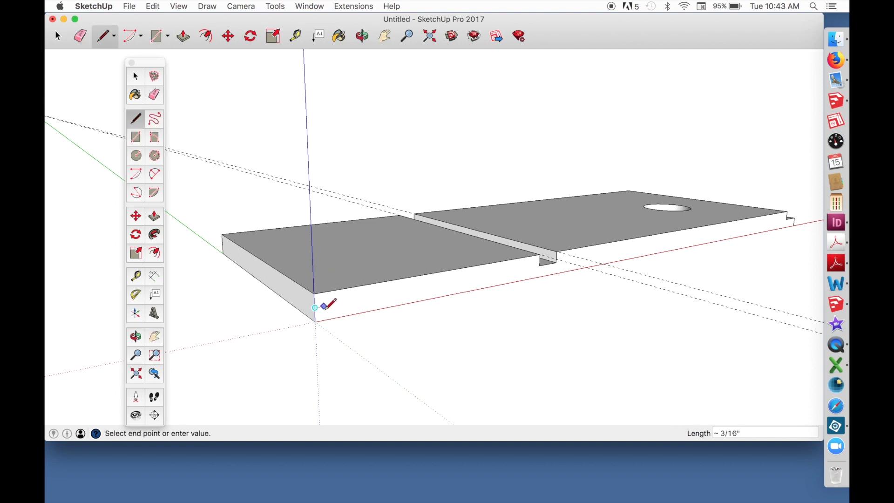
pyautogui.click(325, 320)
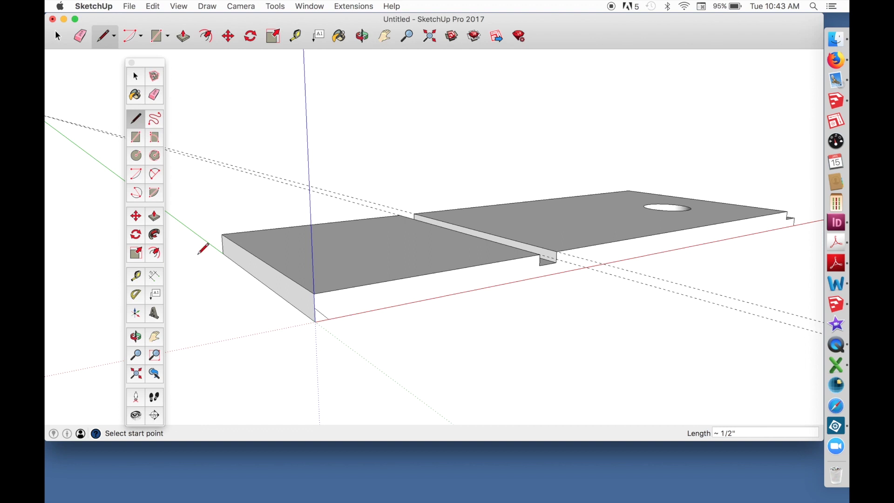
# Push the triangle -9 inches through the full width to chamfer the end, then orbit to view it.
pyautogui.click(154, 216)
pyautogui.click(320, 322)
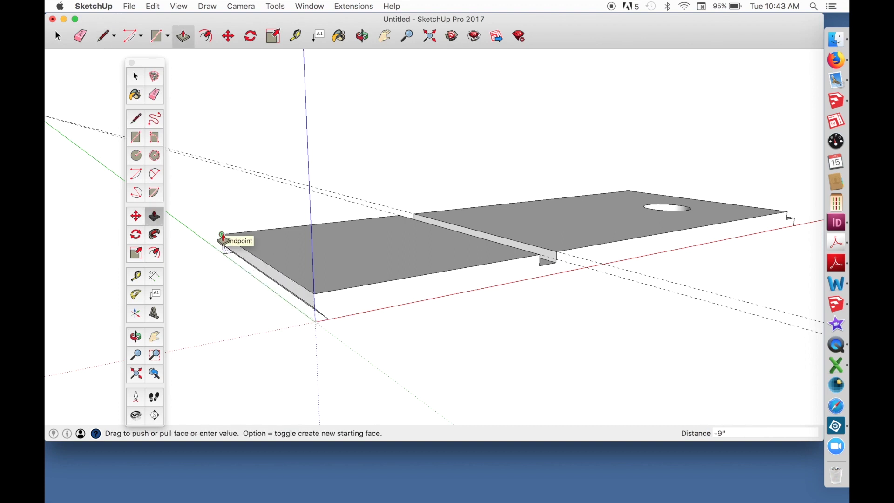
pyautogui.click(223, 239)
pyautogui.click(135, 79)
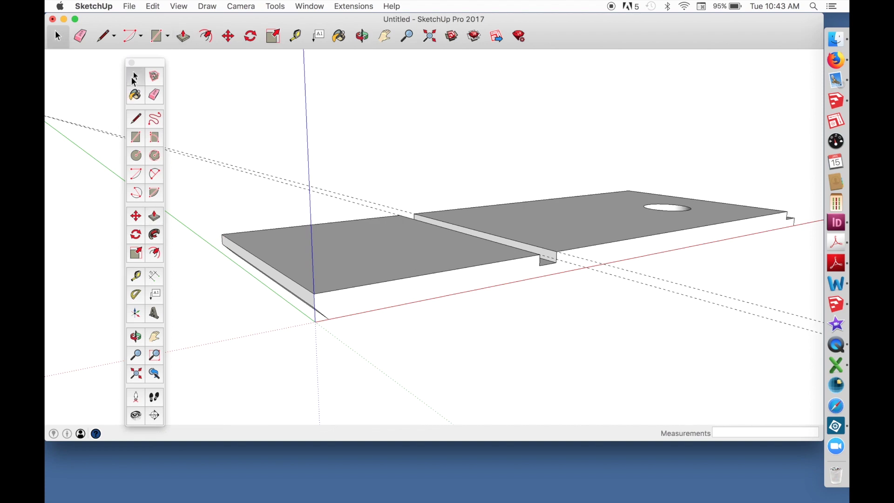
pyautogui.click(135, 336)
pyautogui.moveTo(595, 337); pyautogui.dragTo(528, 283)
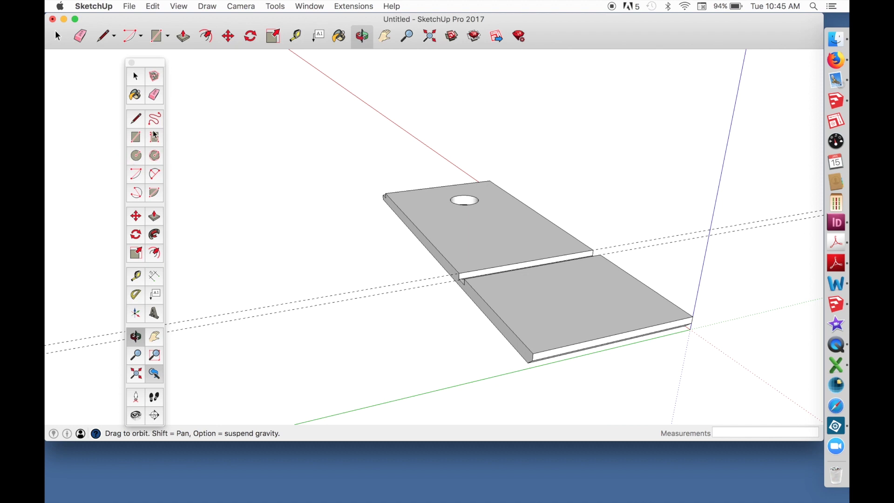
# Start a free-standing line beside the board with its first segment along the red axis.
pyautogui.click(136, 120)
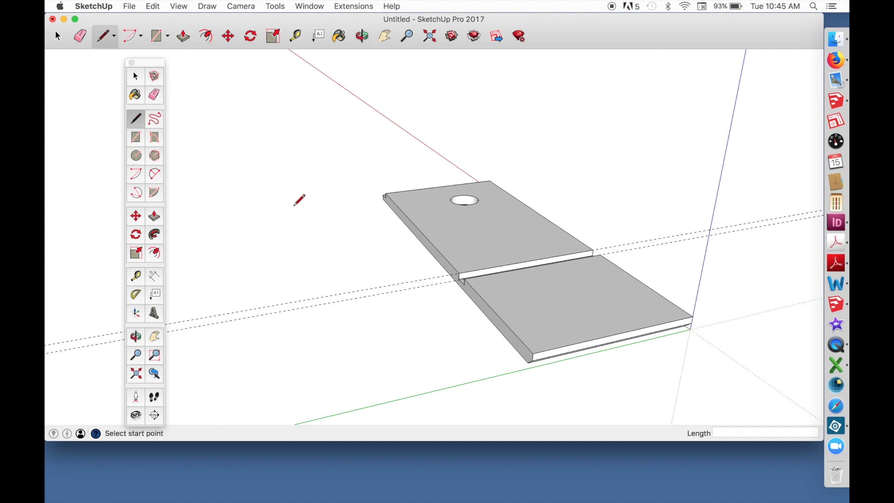
pyautogui.click(293, 205)
pyautogui.click(326, 277)
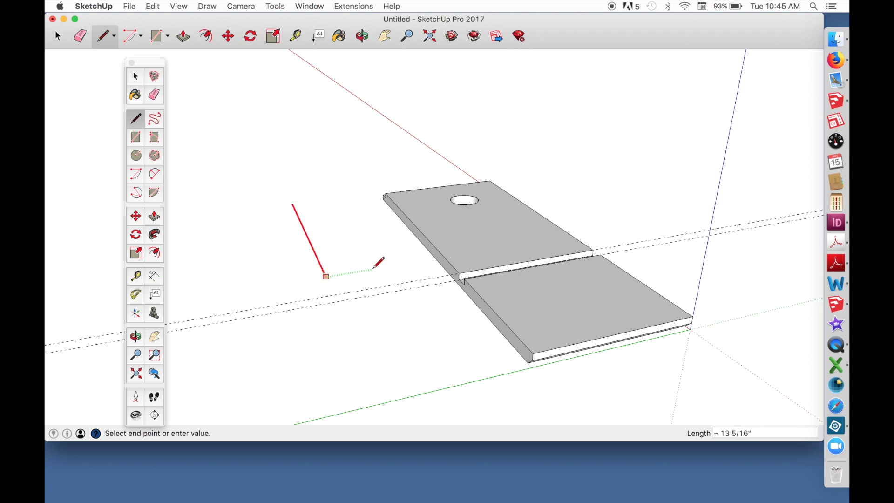